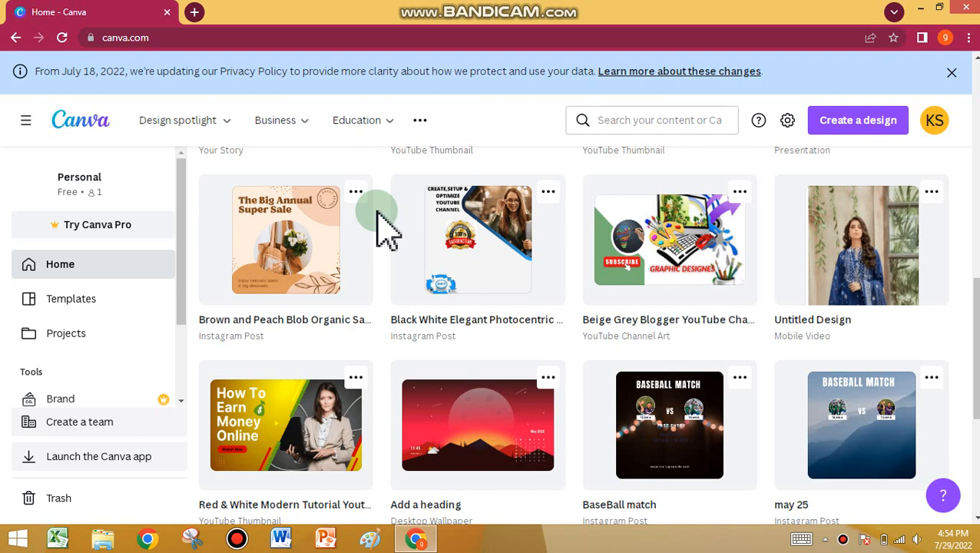
Search the templates for "book" and choose the Book Cover design type
left_click(628, 118)
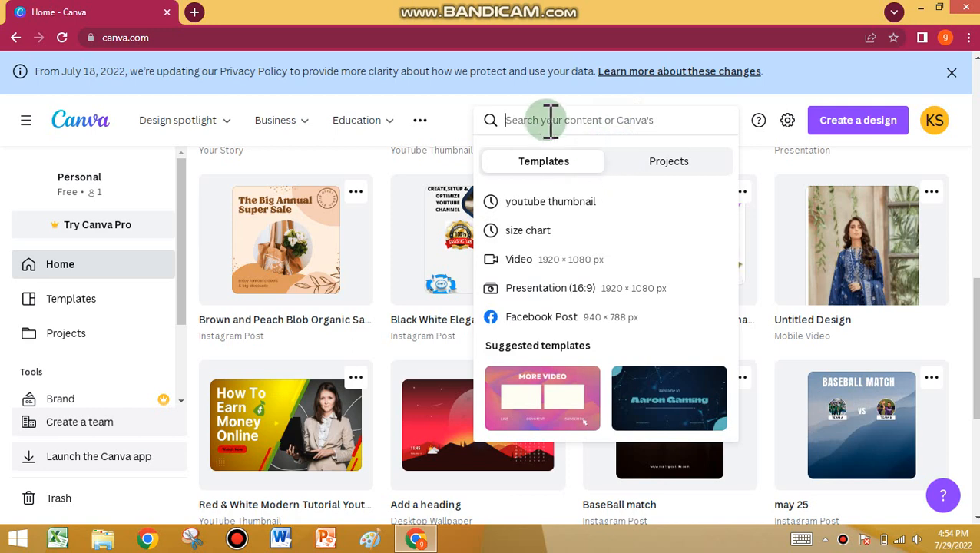
type("book")
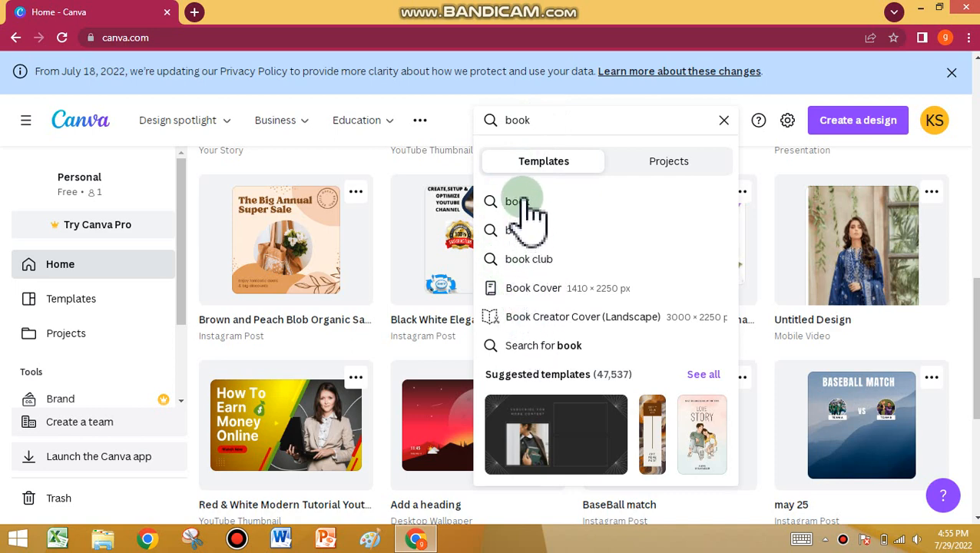
left_click(521, 289)
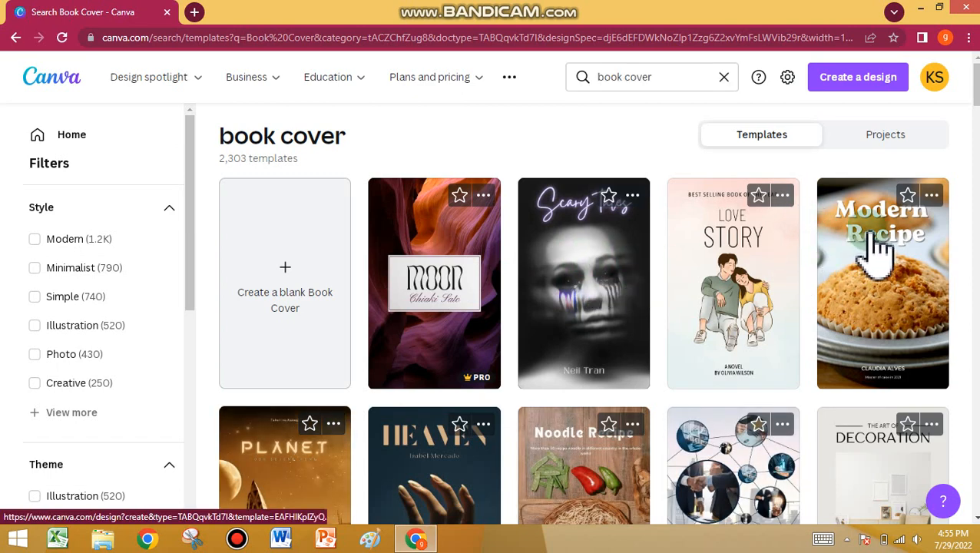
Create a blank Book Cover design from the book cover template results
scroll(606, 311, "down", 3)
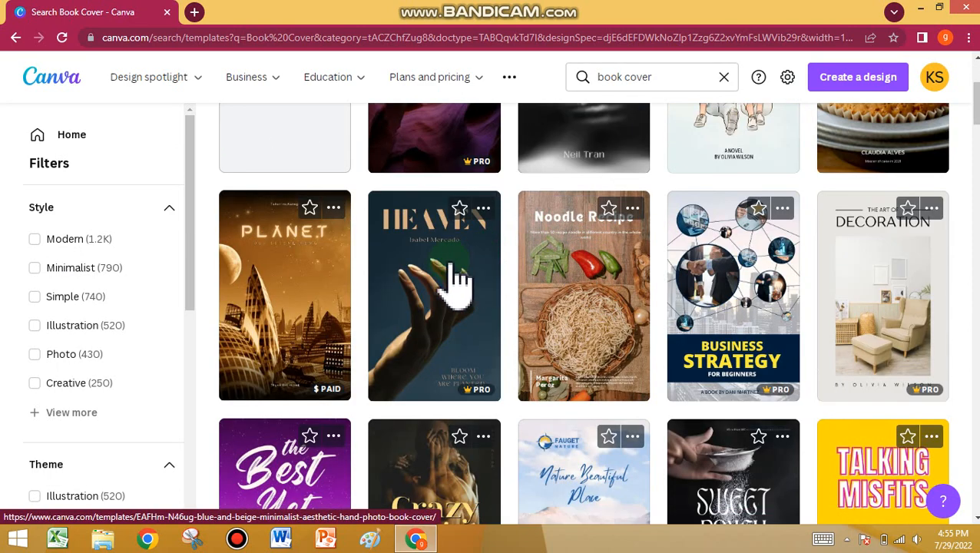
scroll(323, 277, "down", 3)
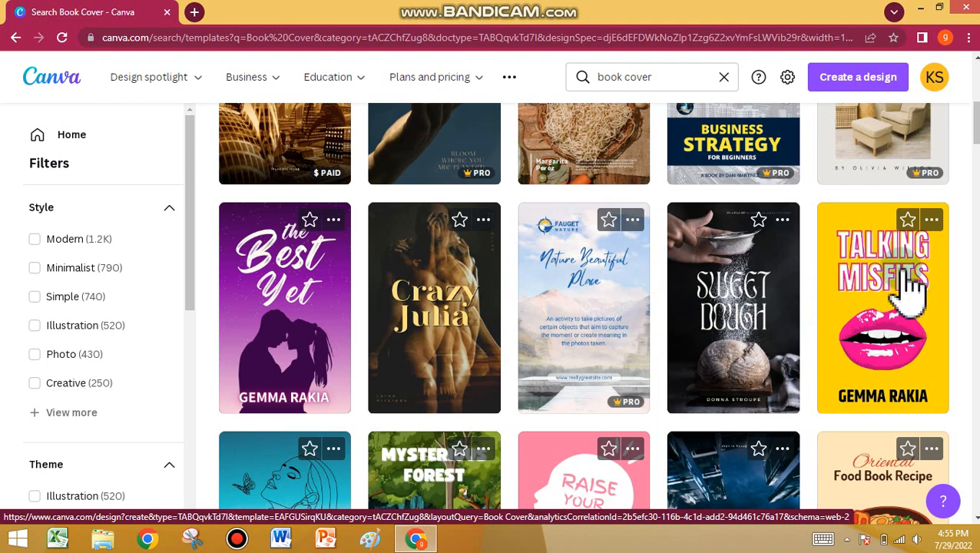
scroll(875, 307, "down", 5)
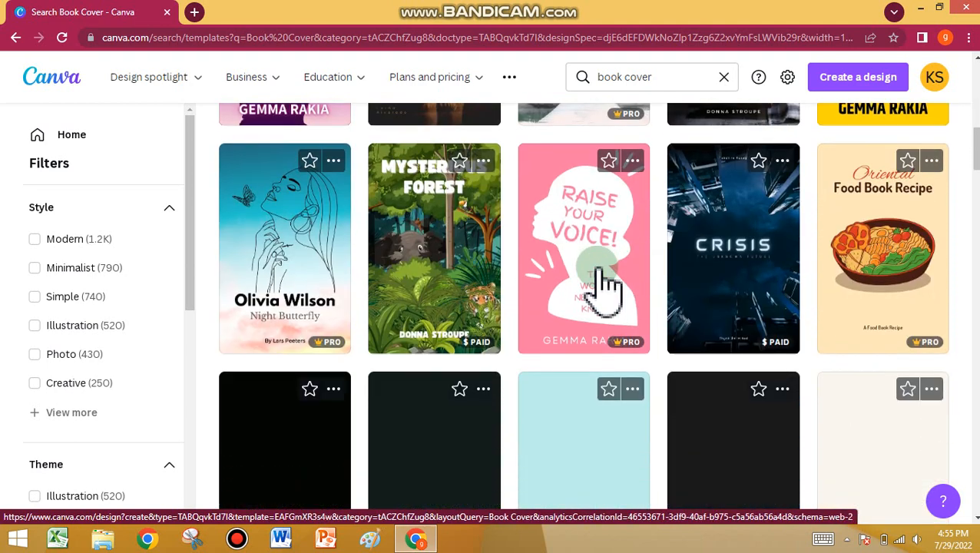
scroll(457, 271, "down", 3)
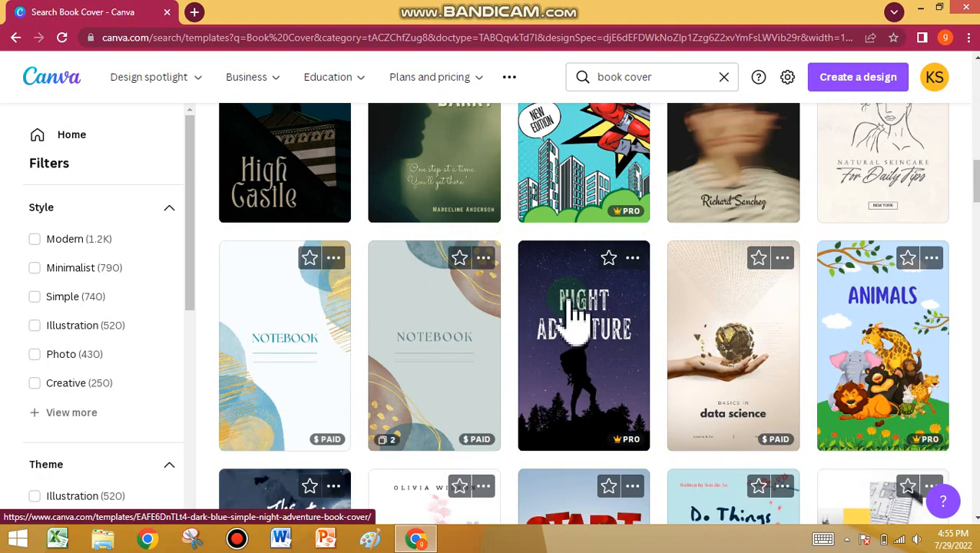
scroll(584, 304, "up", 6)
scroll(582, 303, "up", 5)
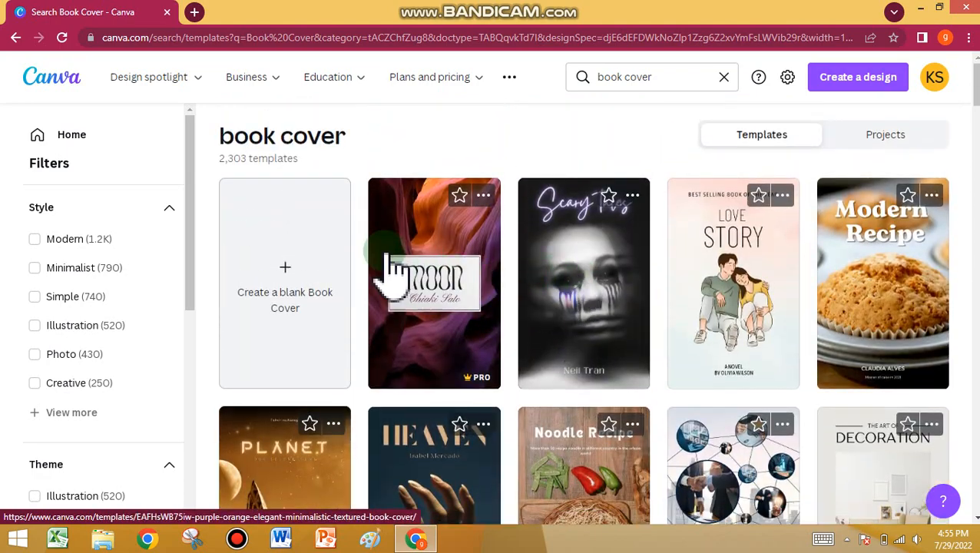
left_click(284, 264)
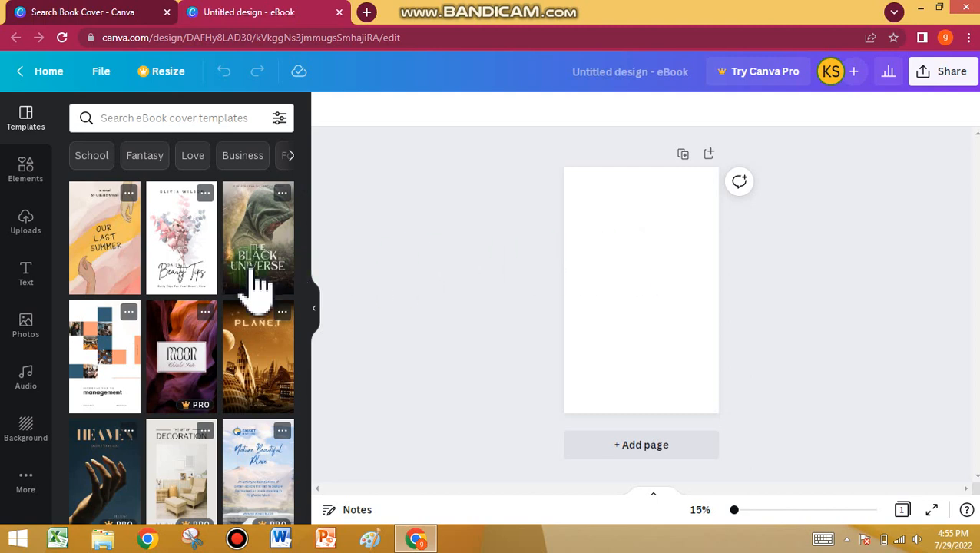
Fill the blank page's background with the yellow default color
scroll(219, 281, "down", 5)
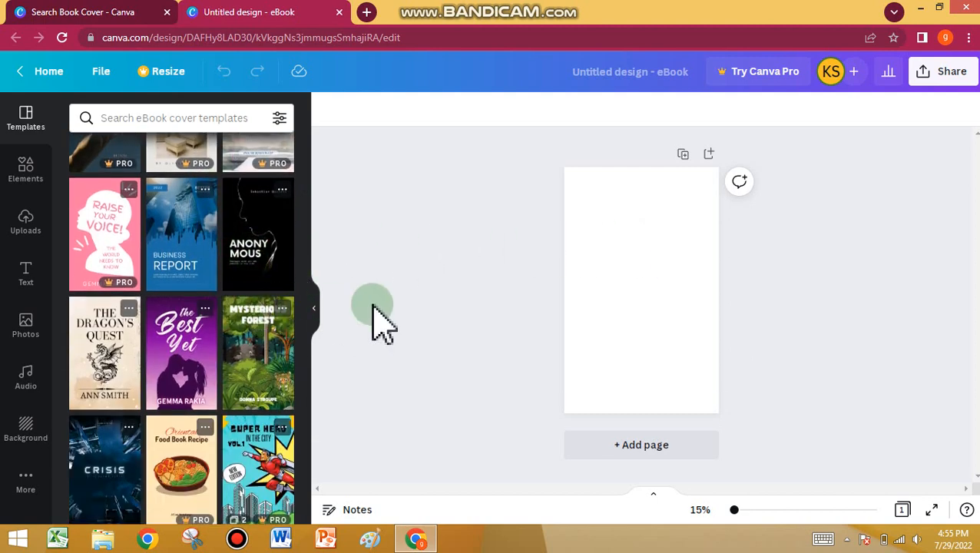
left_click(615, 280)
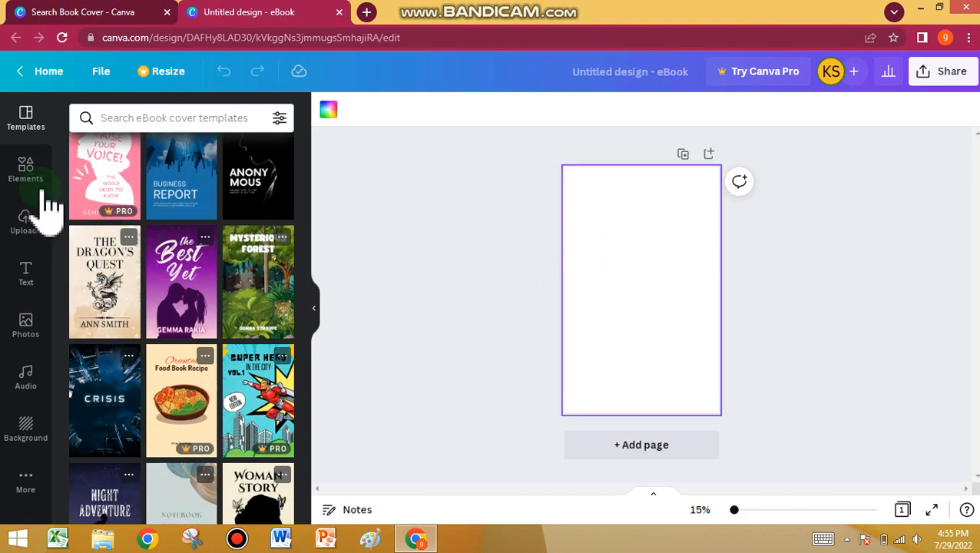
left_click(329, 113)
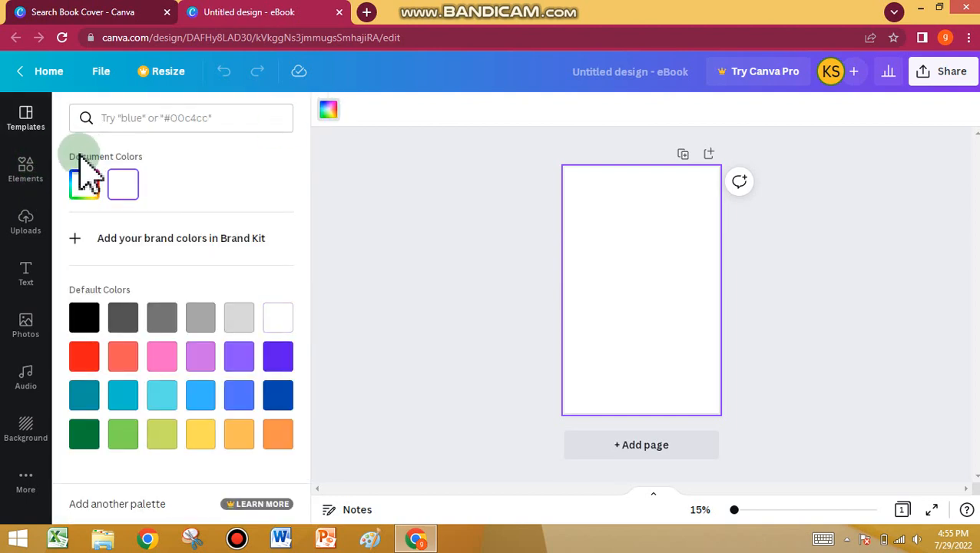
left_click(202, 434)
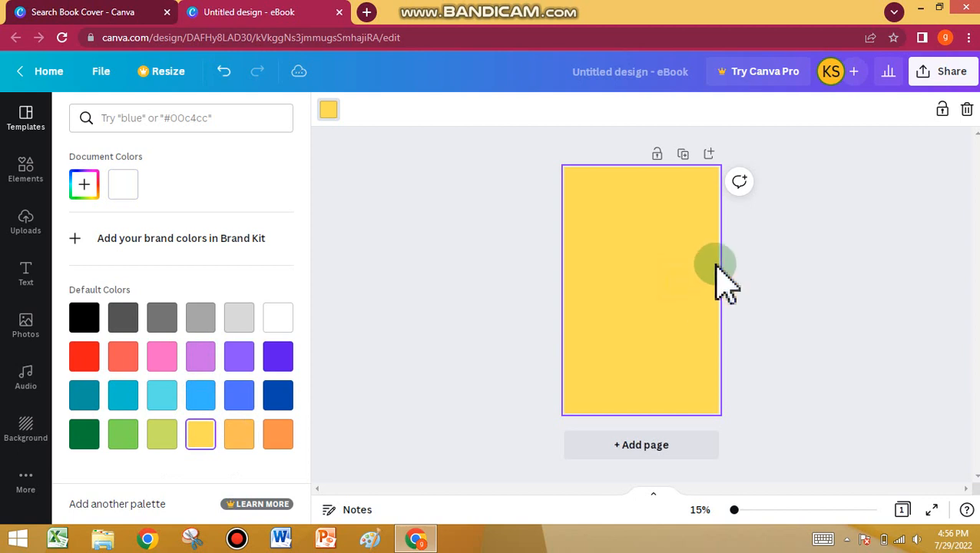
left_click(802, 267)
left_click(645, 246)
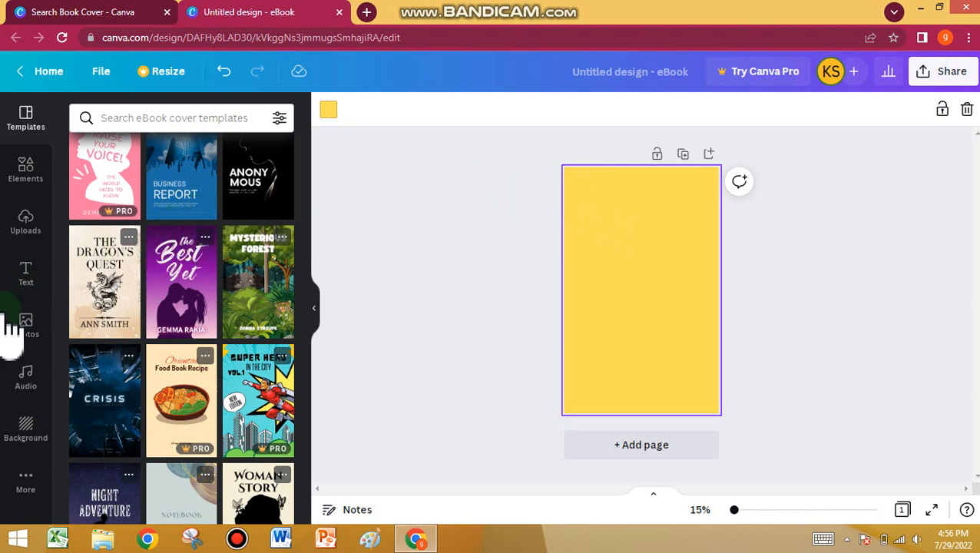
Search the photo library for "back to school" using the suggested search term
left_click(34, 323)
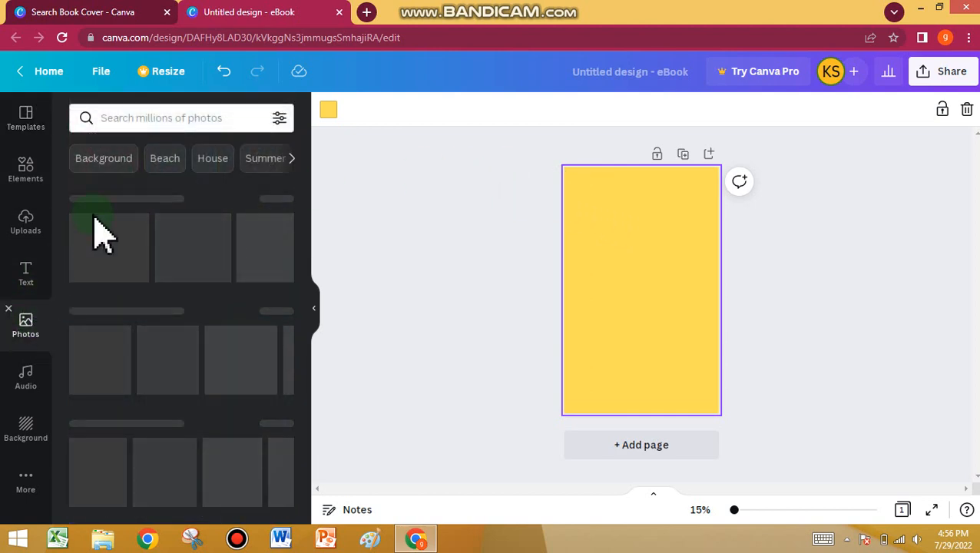
left_click(127, 118)
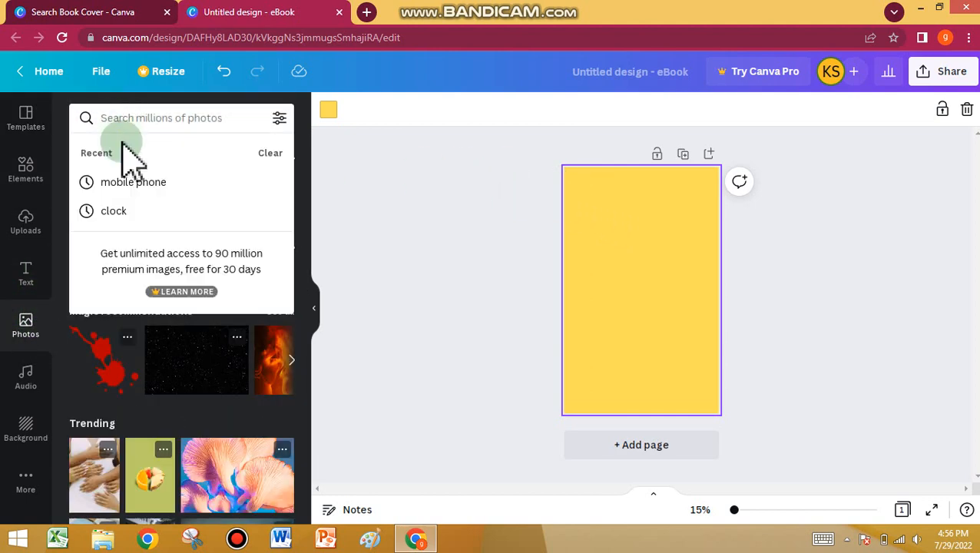
type("school")
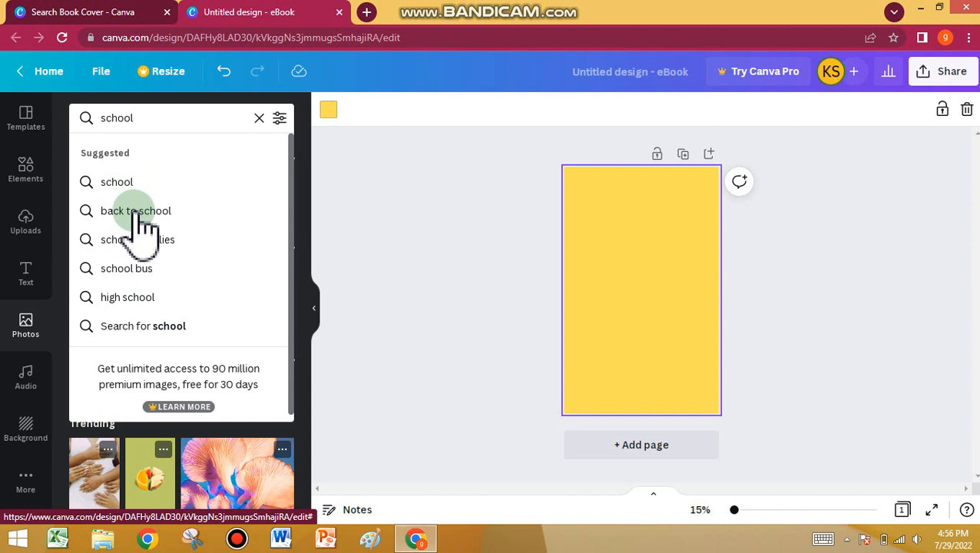
left_click(136, 213)
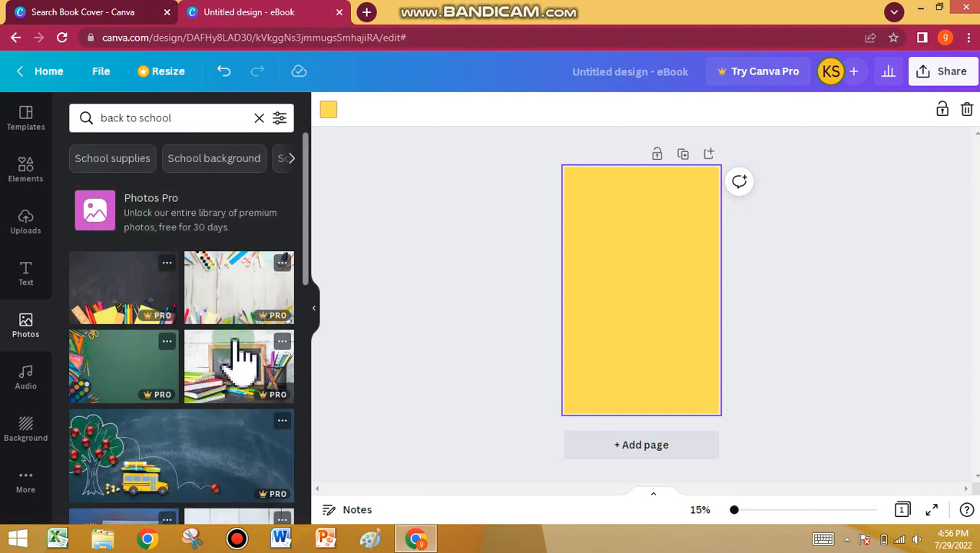
Look through the back to school photos for a usable cover picture
scroll(235, 350, "down", 2)
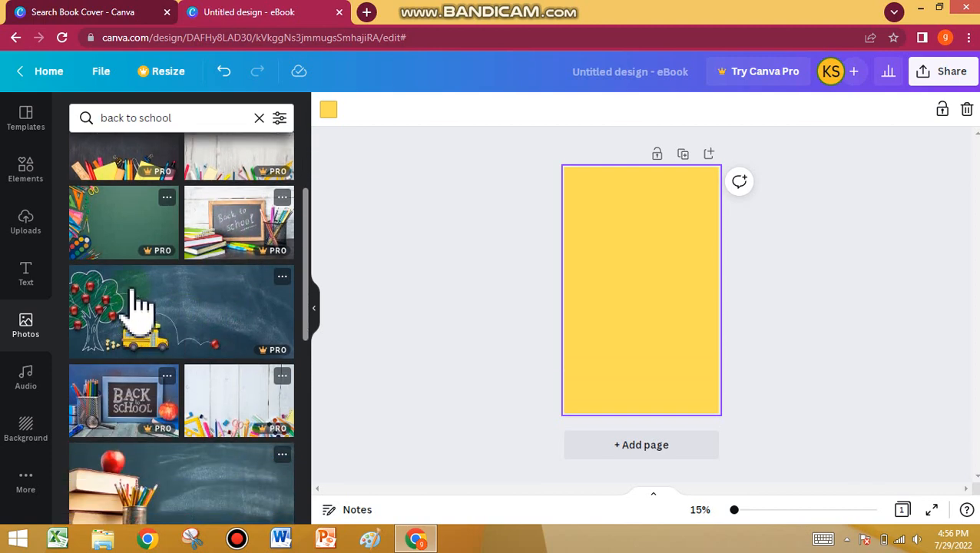
scroll(138, 301, "down", 5)
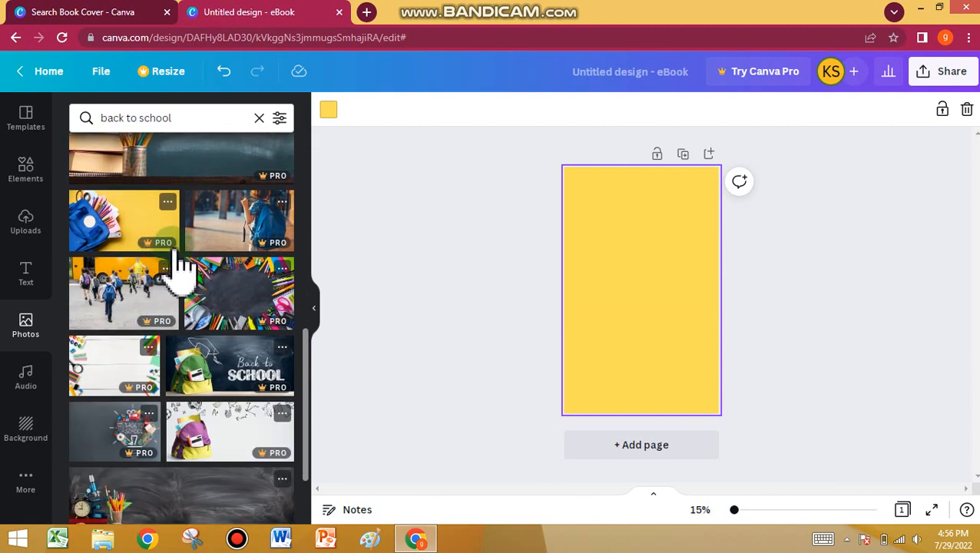
scroll(115, 296, "down", 3)
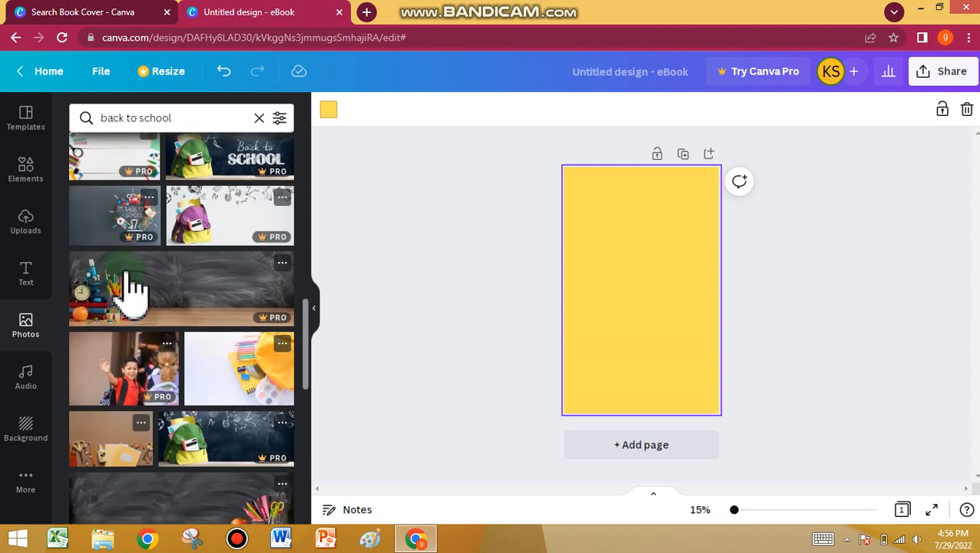
scroll(135, 288, "down", 3)
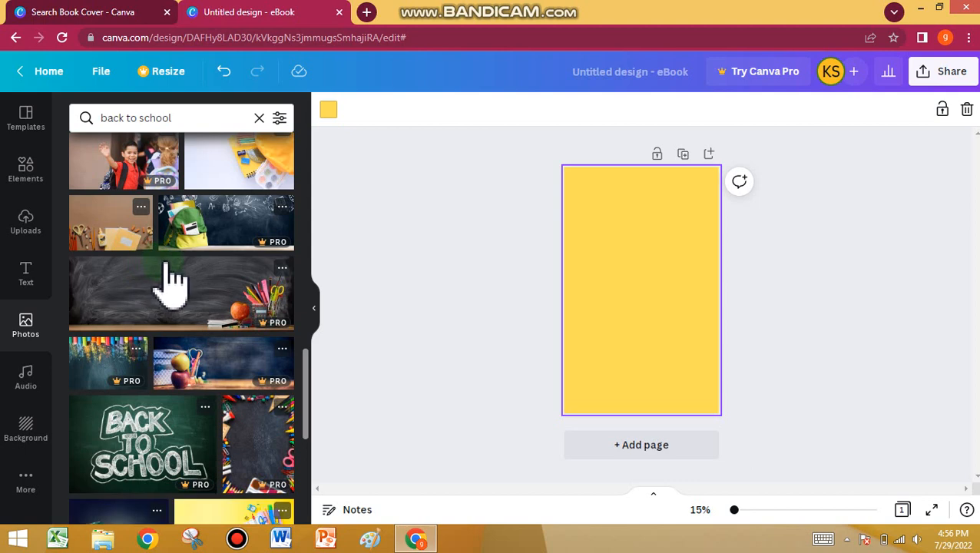
scroll(171, 280, "down", 4)
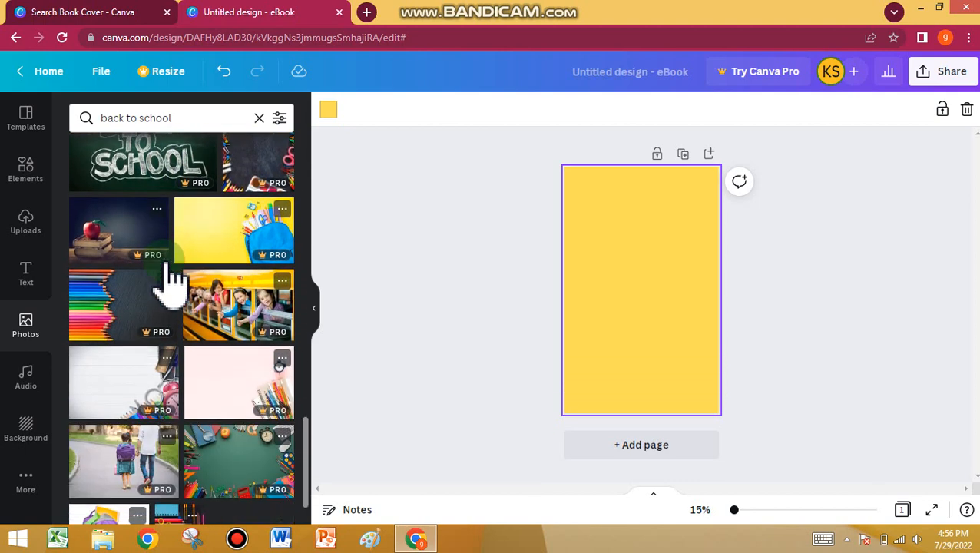
scroll(169, 278, "down", 2)
scroll(123, 384, "down", 1)
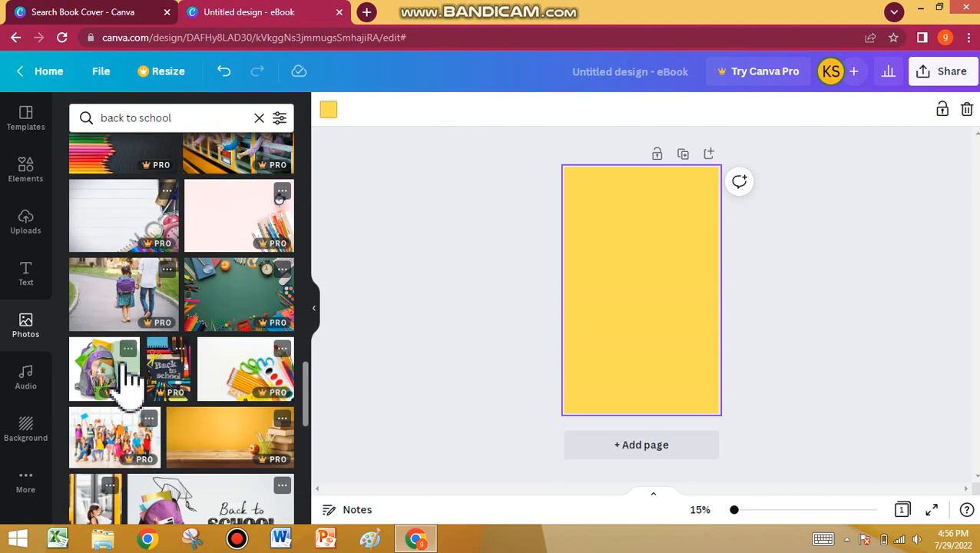
scroll(139, 361, "down", 2)
scroll(175, 339, "down", 4)
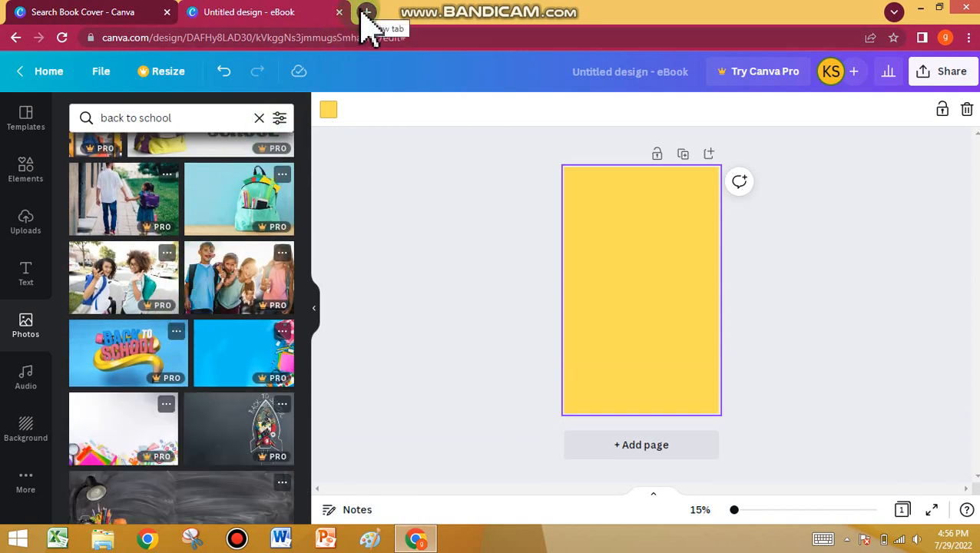
Search Google for "back to school" in a new browser tab
left_click(365, 12)
left_click(328, 36)
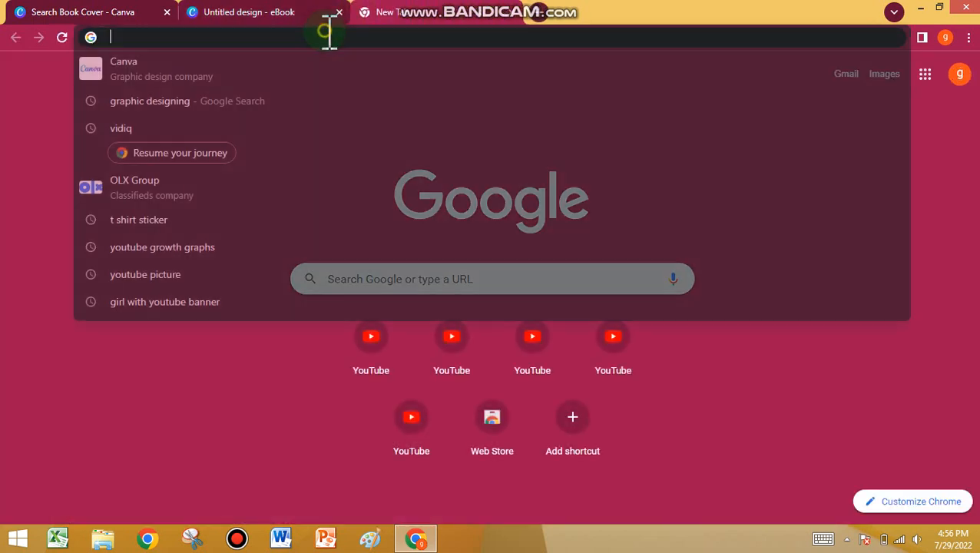
type("back")
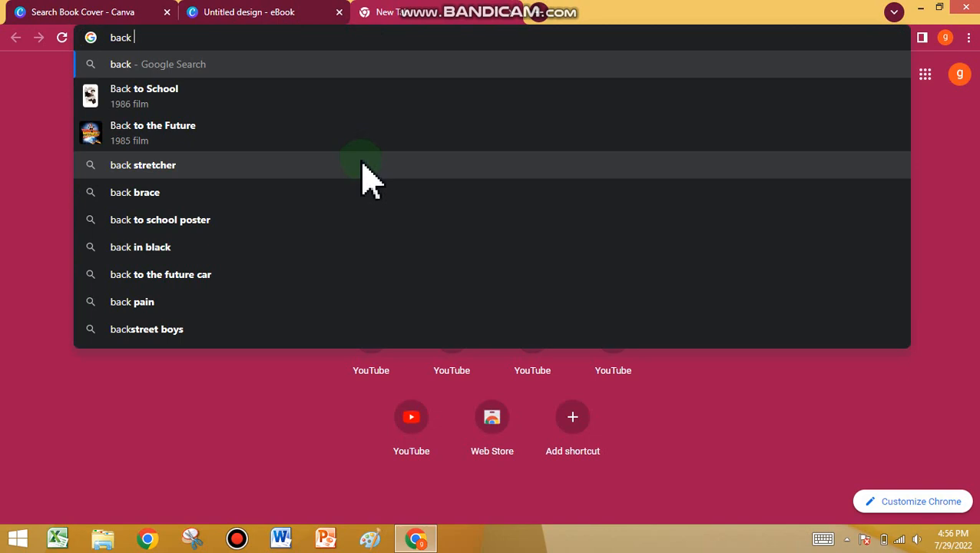
left_click(176, 96)
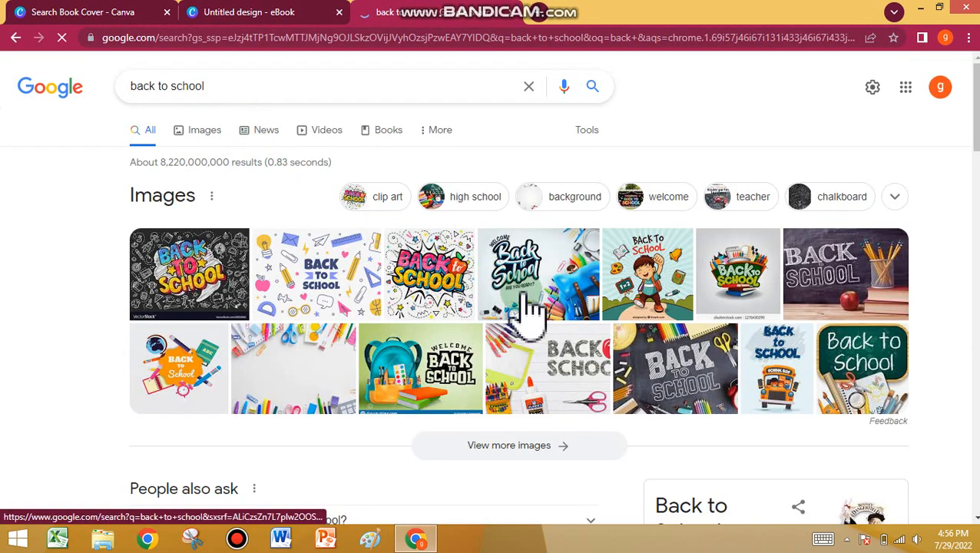
Save the cartoon schoolboy "Back to School" picture to the Desktop as a JPEG image named download
right_click(634, 263)
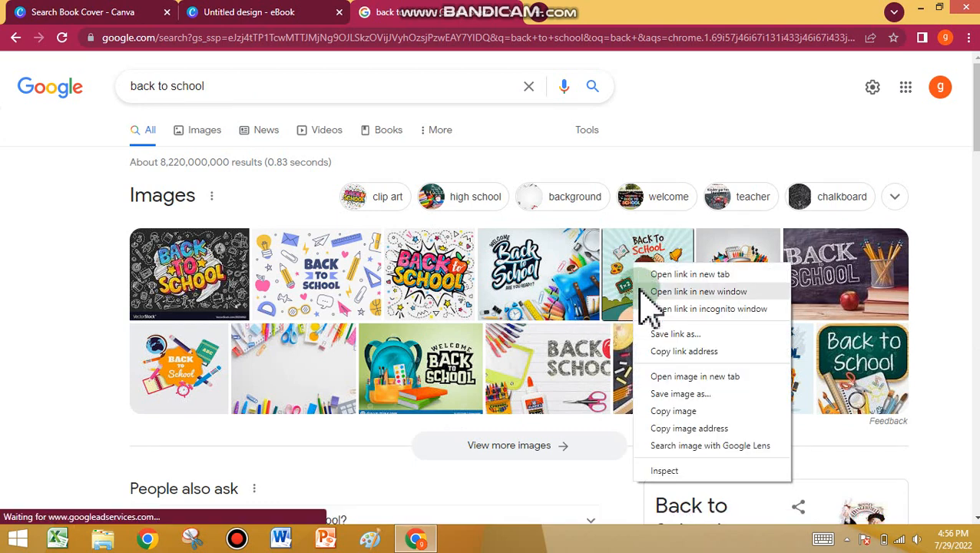
left_click(670, 410)
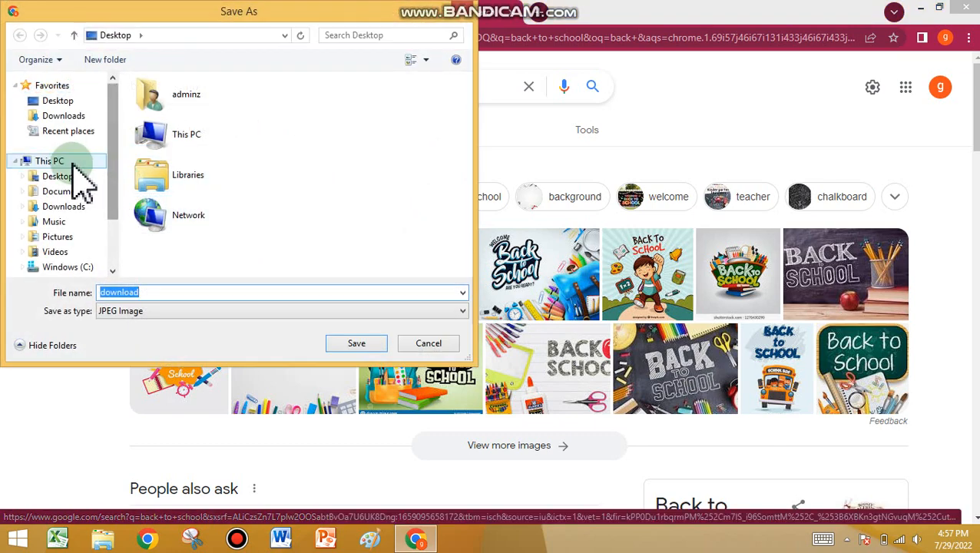
left_click(68, 177)
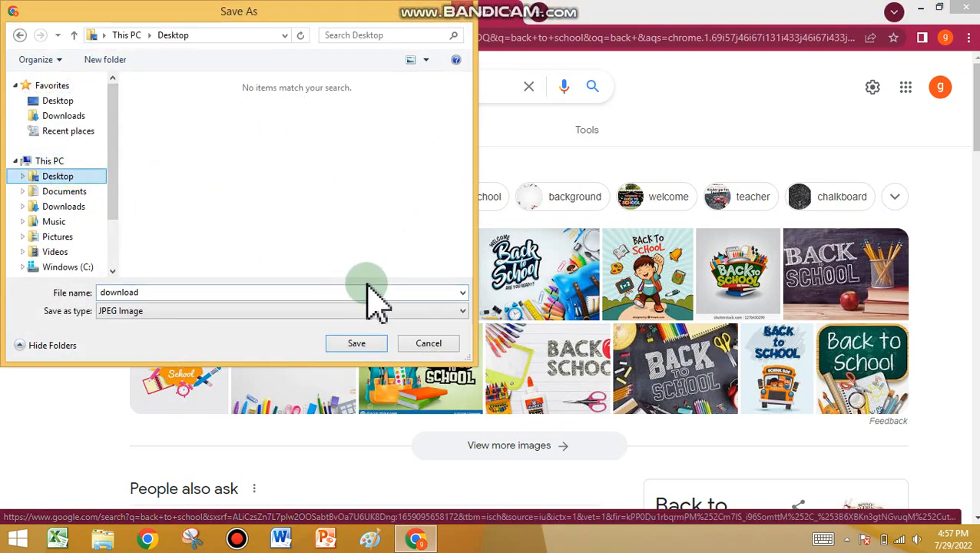
left_click(356, 343)
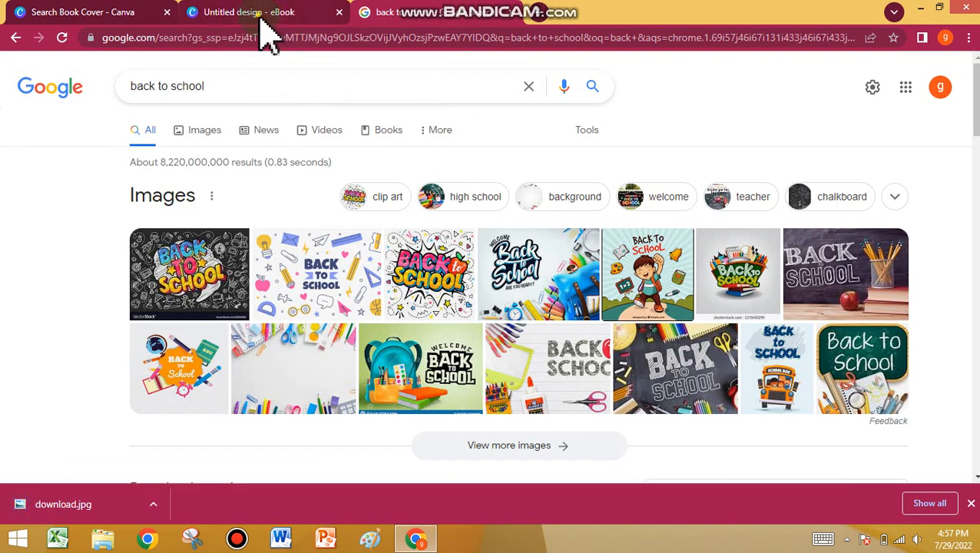
Switch back to the Canva design and upload the download picture from the Desktop
left_click(262, 18)
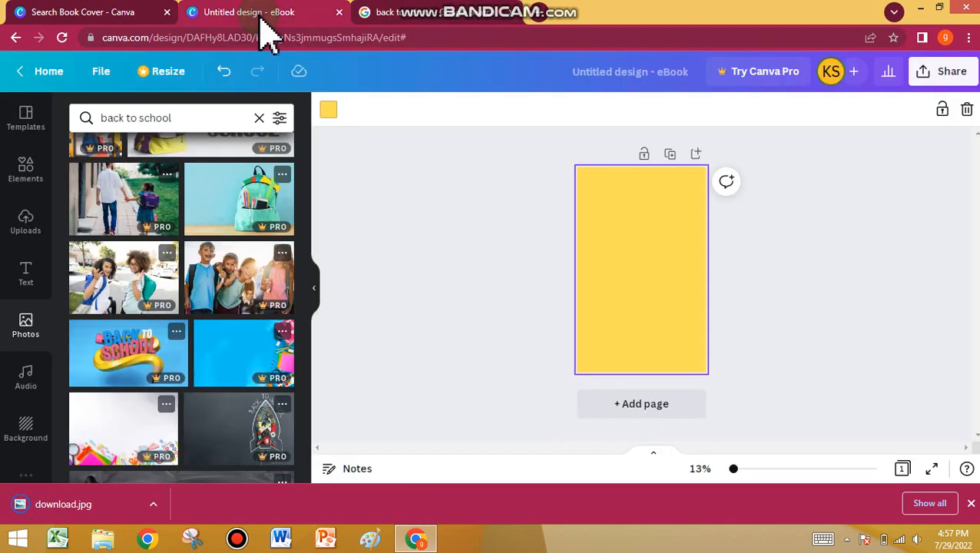
left_click(26, 231)
left_click(159, 158)
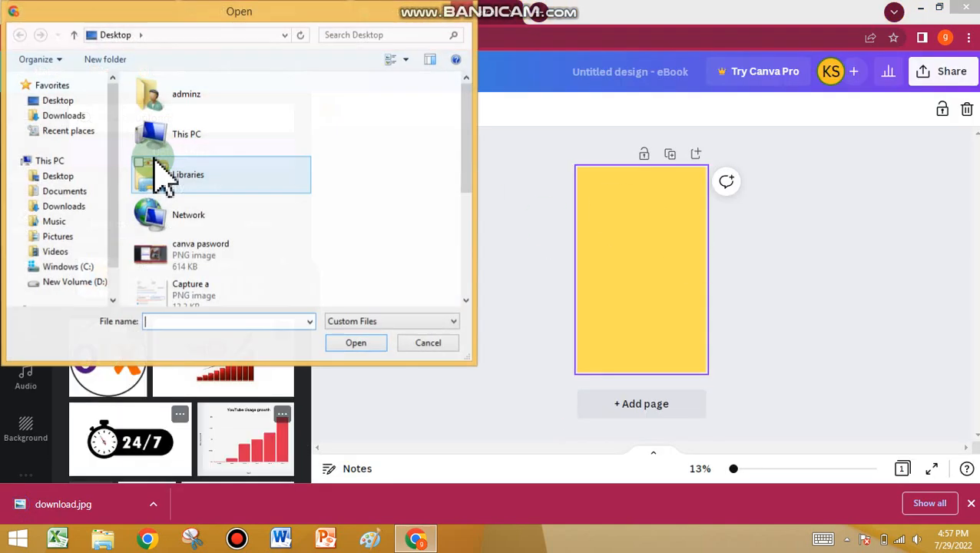
left_click(58, 179)
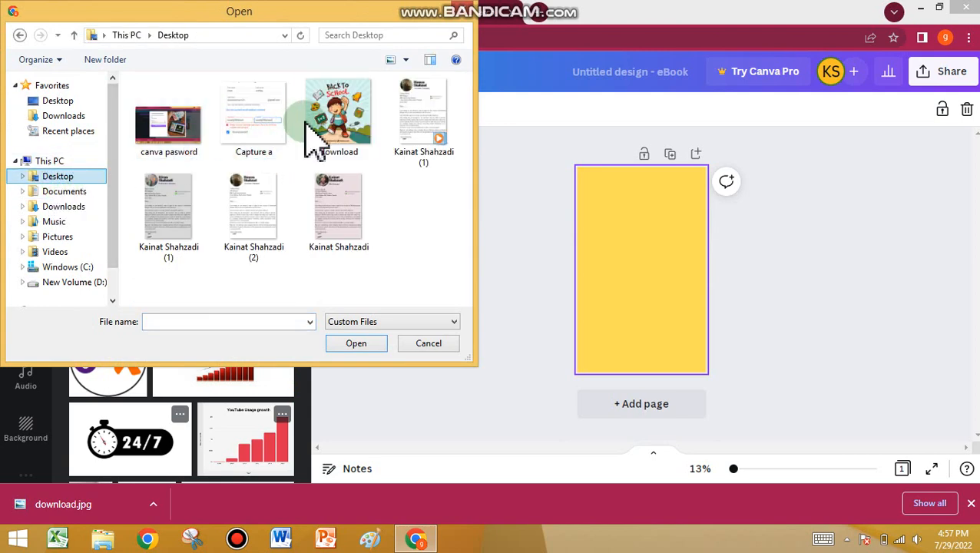
left_click(321, 140)
left_click(345, 343)
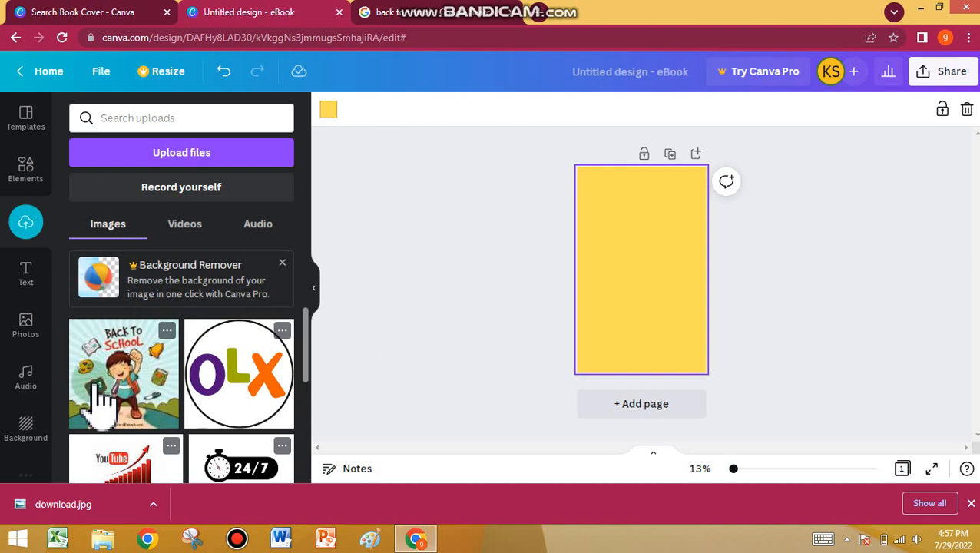
Add the uploaded schoolboy picture to the page and stretch it from the top edge across the full width, leaving a yellow strip below
left_click(142, 364)
left_click_drag(619, 269, 613, 231)
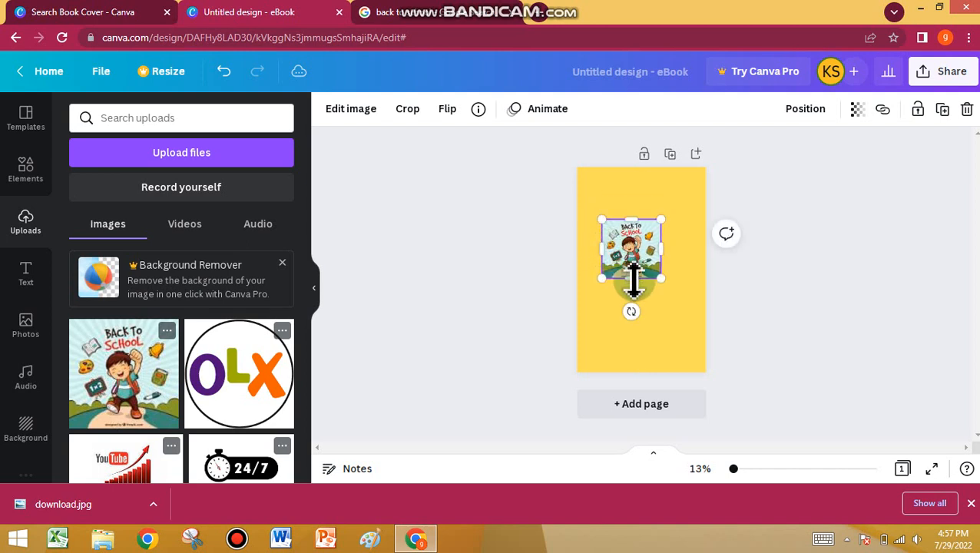
left_click_drag(632, 283, 652, 350)
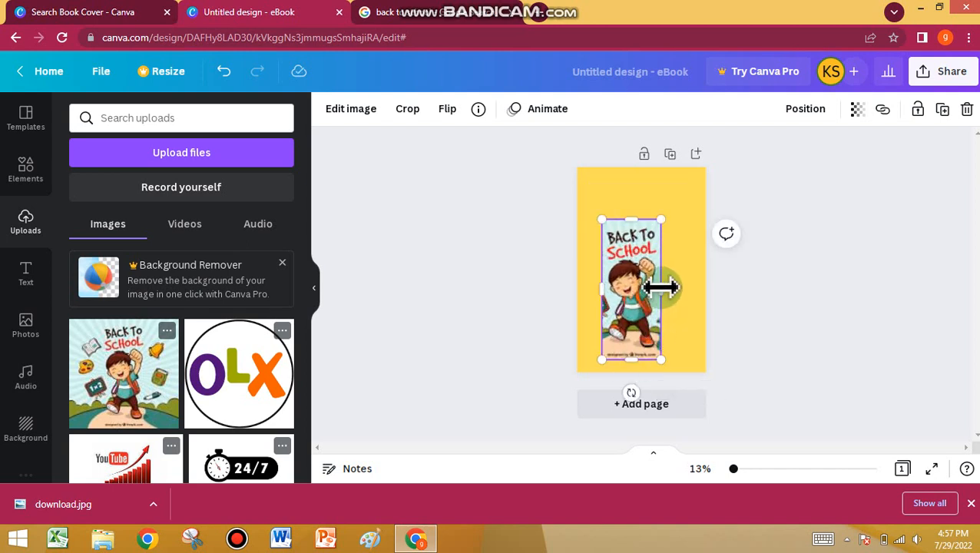
left_click_drag(661, 287, 693, 290)
left_click_drag(602, 286, 578, 283)
left_click_drag(634, 215, 641, 168)
left_click_drag(701, 265, 706, 264)
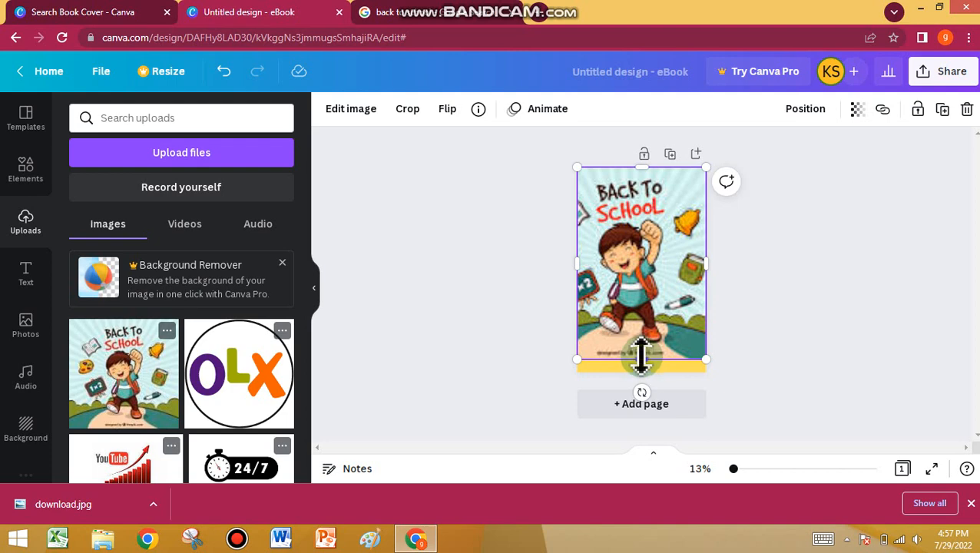
left_click_drag(641, 358, 643, 345)
left_click(648, 365)
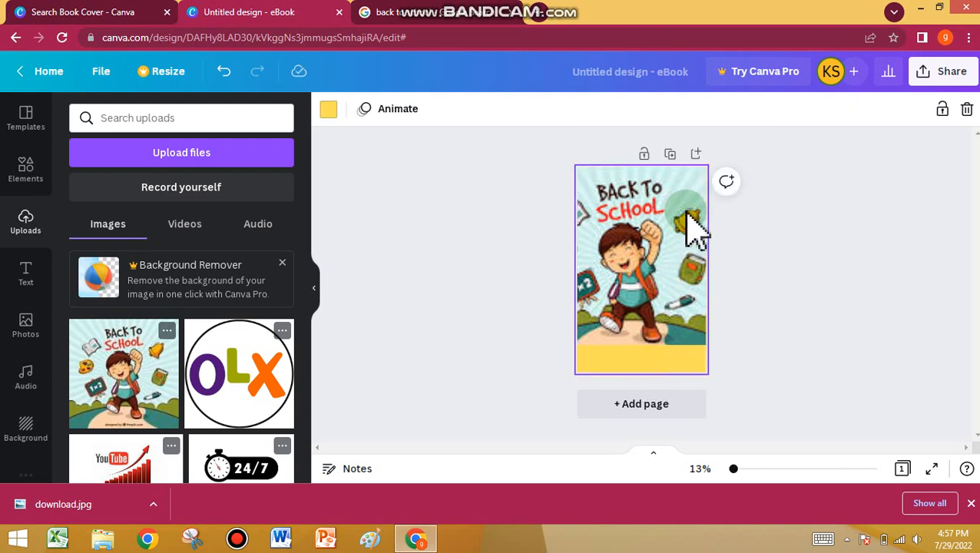
Narrow the schoolboy picture and centre it on the page with a yellow border on all sides
left_click(619, 278)
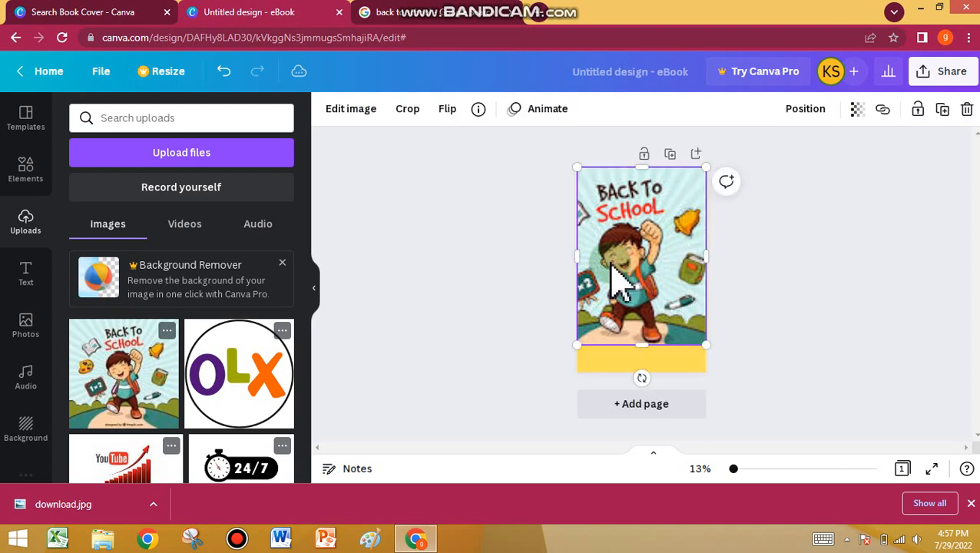
left_click_drag(572, 252, 590, 254)
mouse_move(659, 259)
left_mouse_down()
mouse_move(645, 259)
mouse_move(652, 271)
left_mouse_up()
left_click(704, 281)
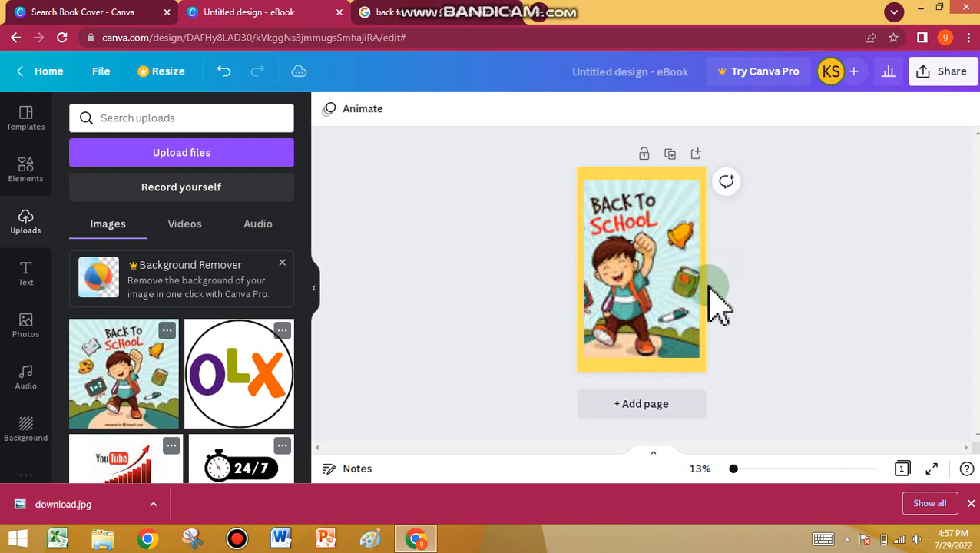
left_click(651, 303)
left_click(732, 285)
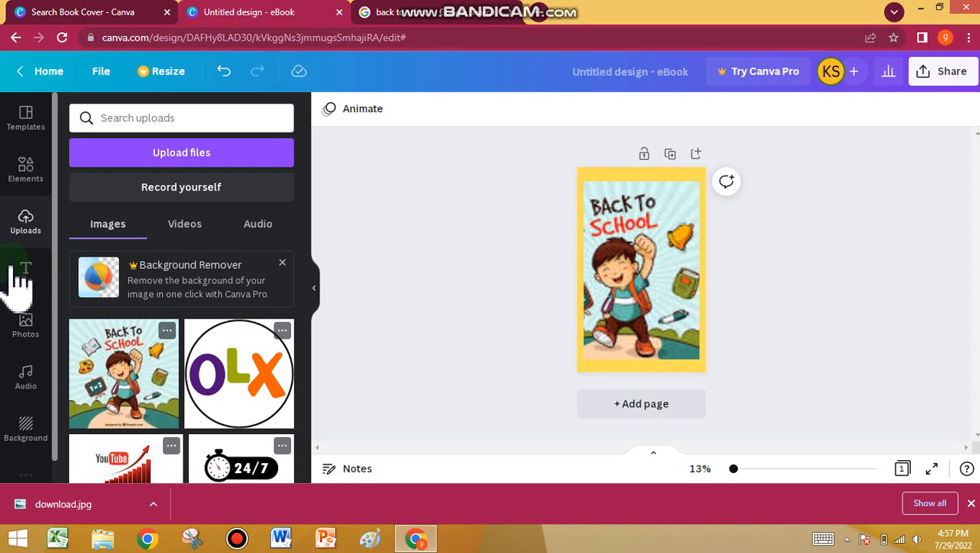
Add the scattered speckle graphic from the graphics elements and place it over the page's top-left corner
left_click(32, 276)
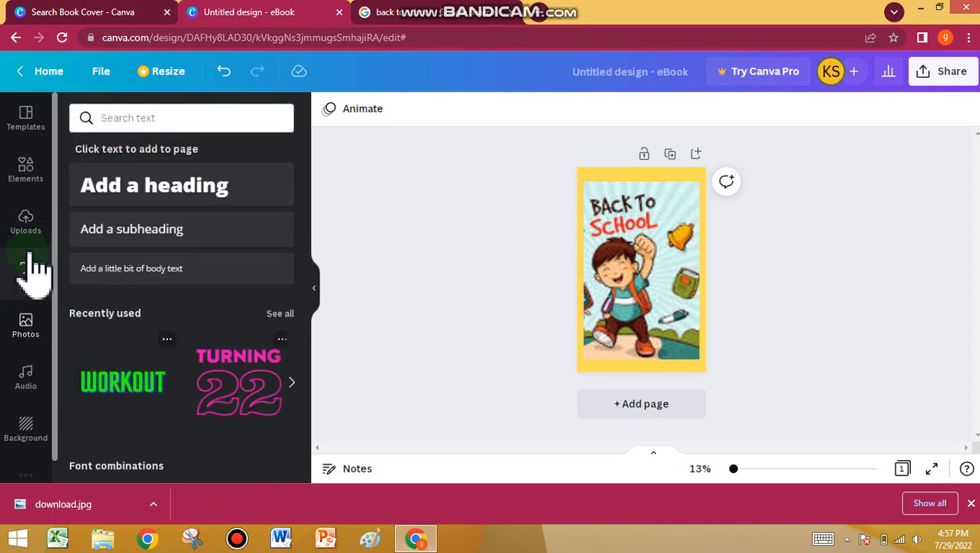
left_click(28, 184)
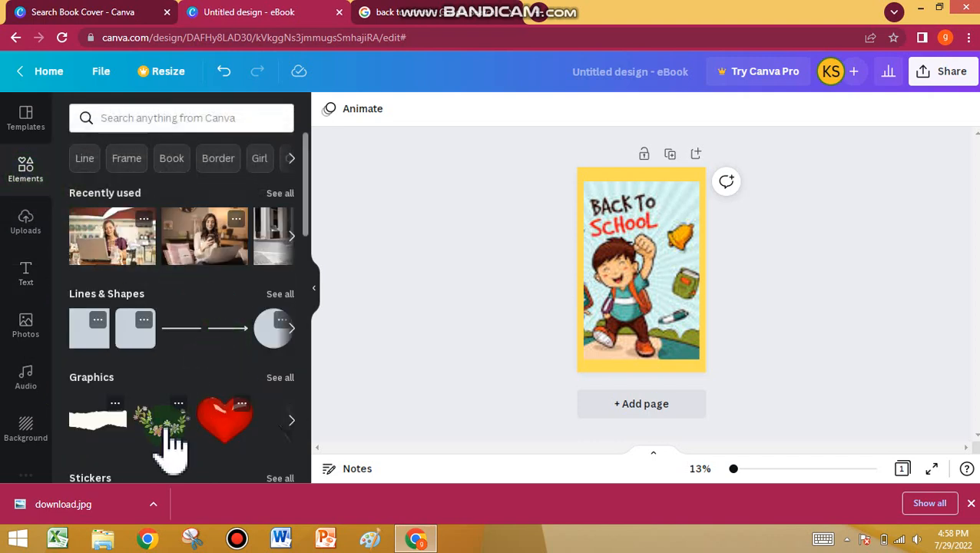
left_click(292, 421)
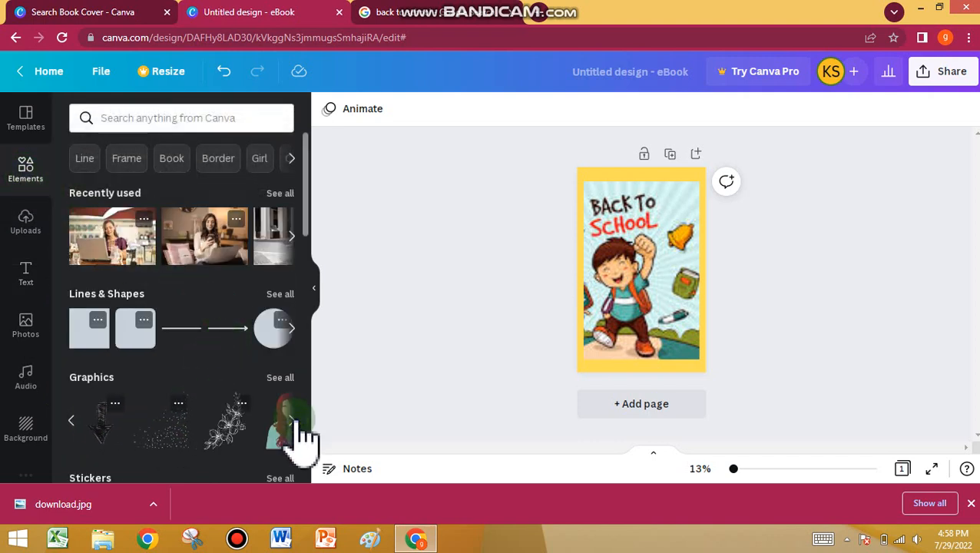
left_click(292, 421)
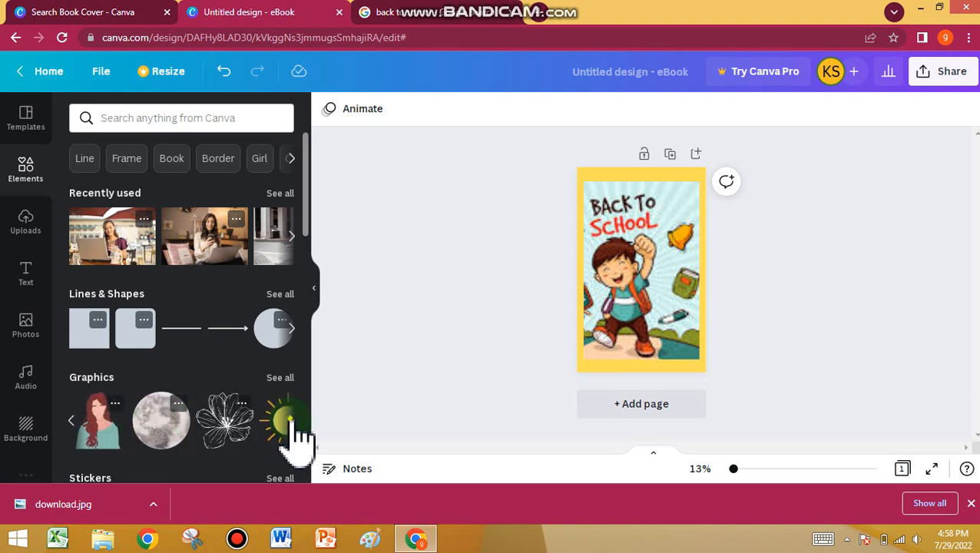
left_click(292, 421)
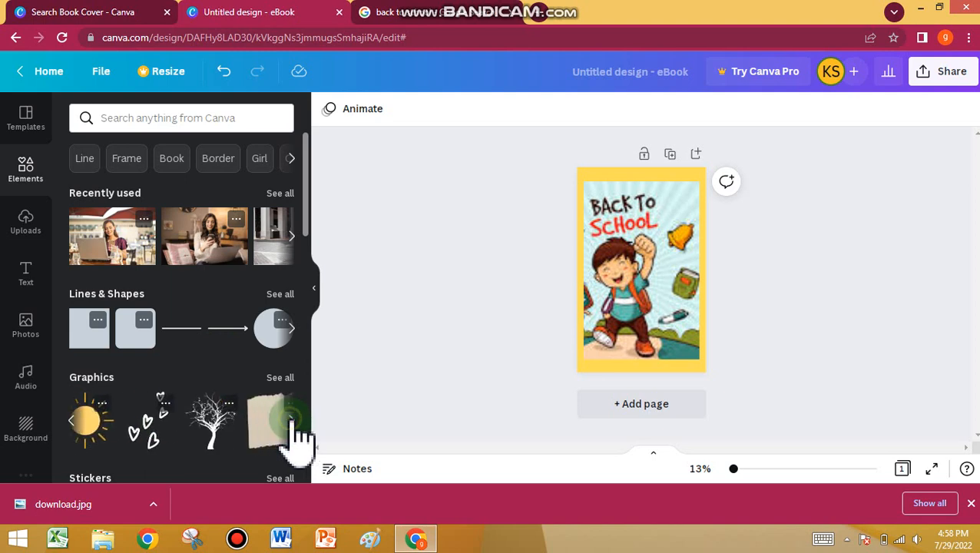
left_click(292, 421)
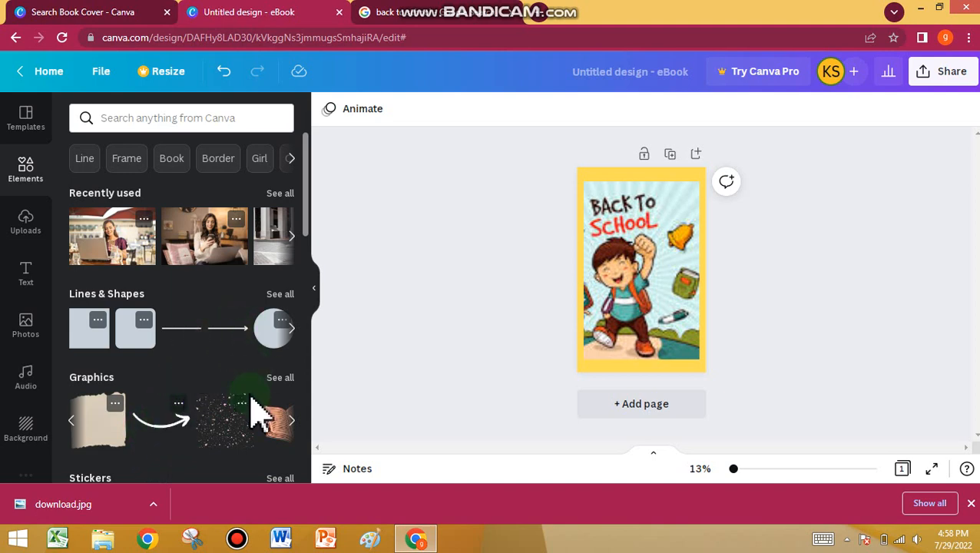
left_click(236, 430)
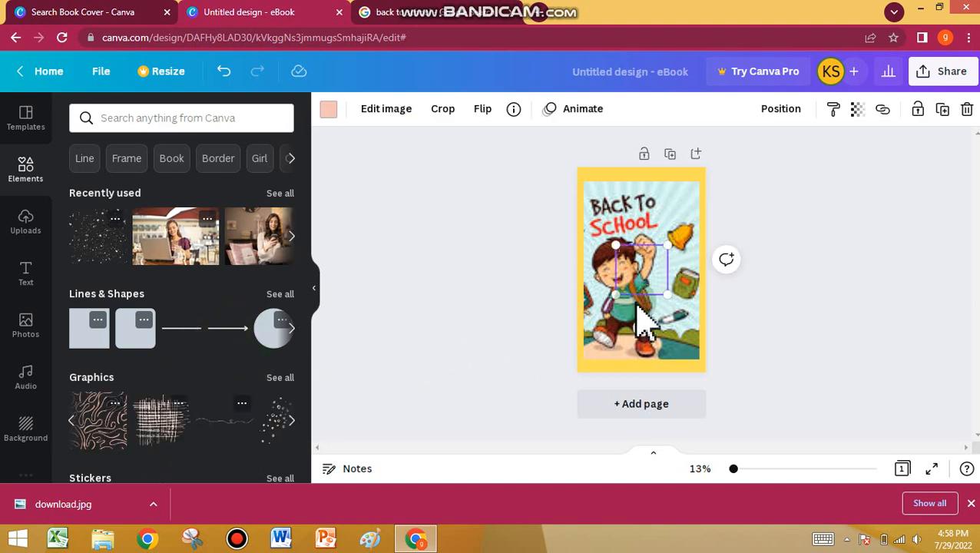
left_click_drag(651, 283, 596, 179)
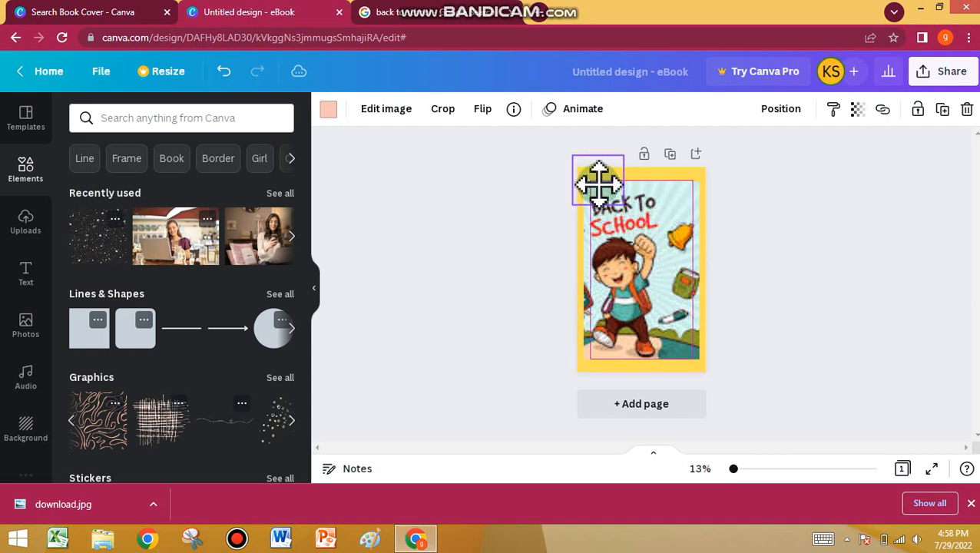
left_click(655, 193)
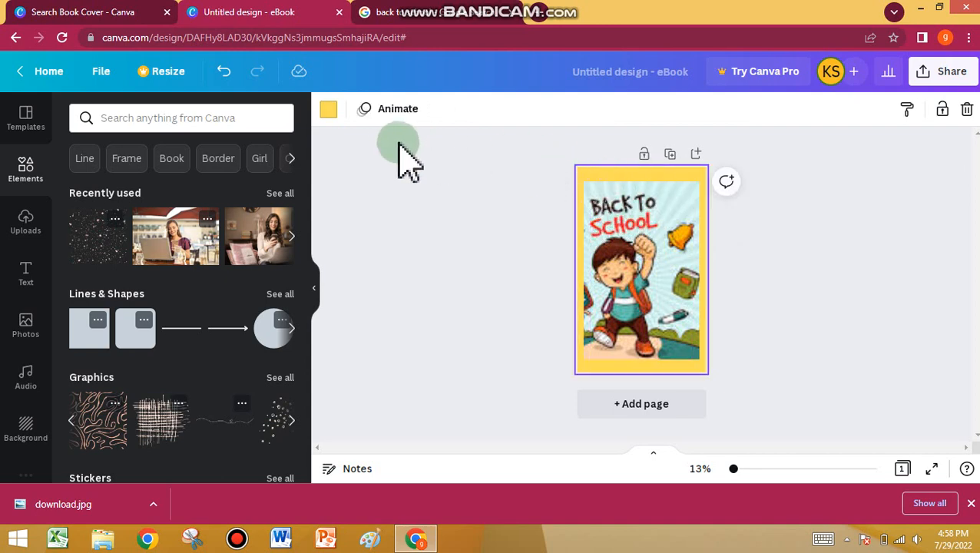
Add the purple sparkle stars graphic and place it at the page's bottom-left corner
left_click(294, 421)
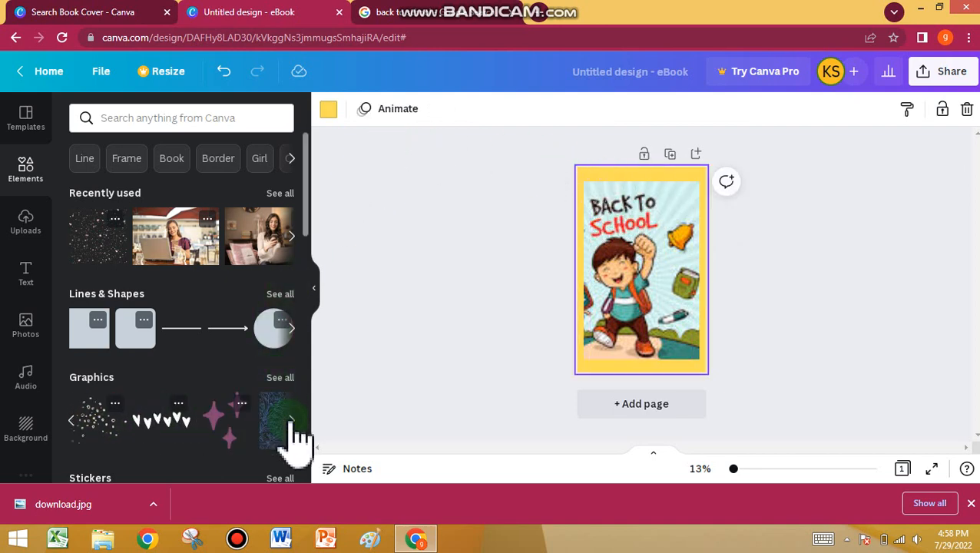
left_click(240, 442)
left_click_drag(684, 280, 579, 373)
left_click(623, 352)
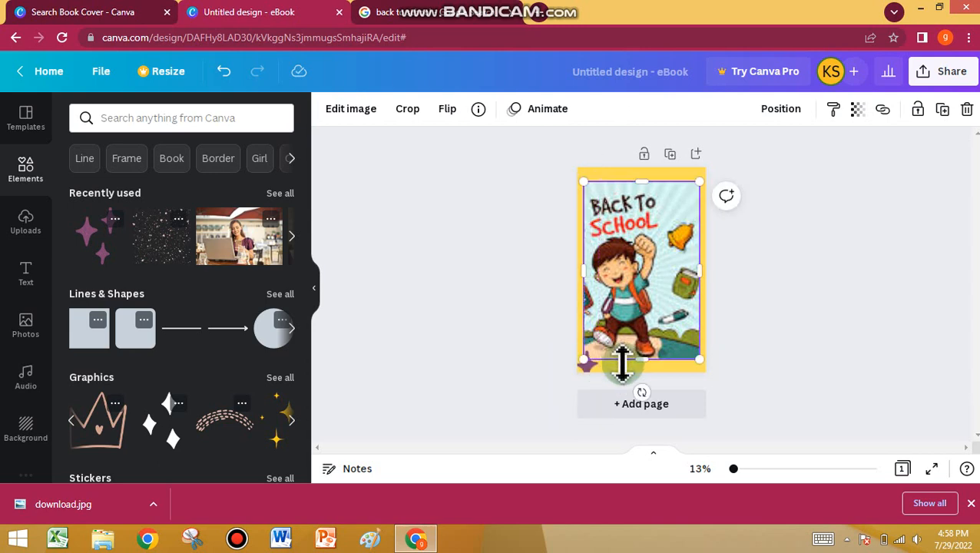
Add the golden sparkle stars graphic and place it at the page's top-right corner
left_click(293, 421)
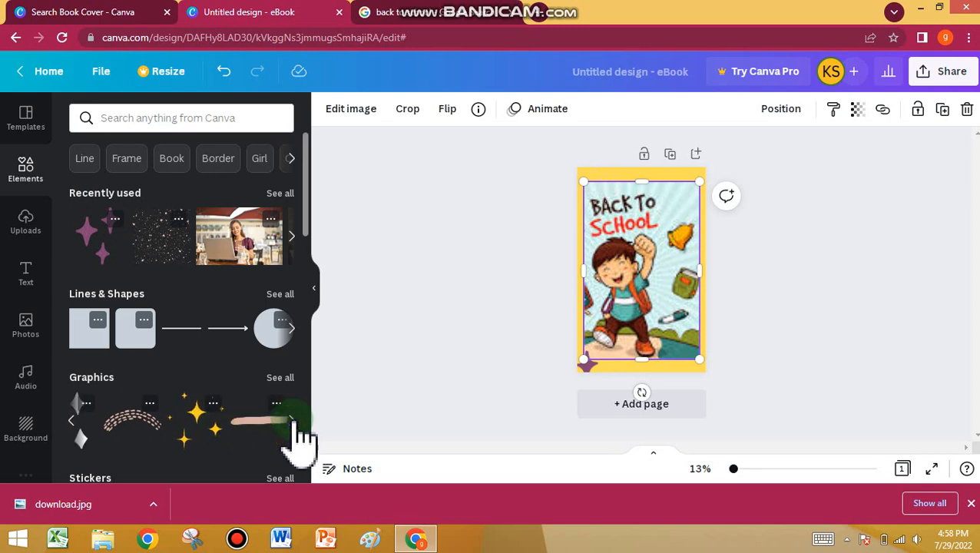
left_click(98, 423)
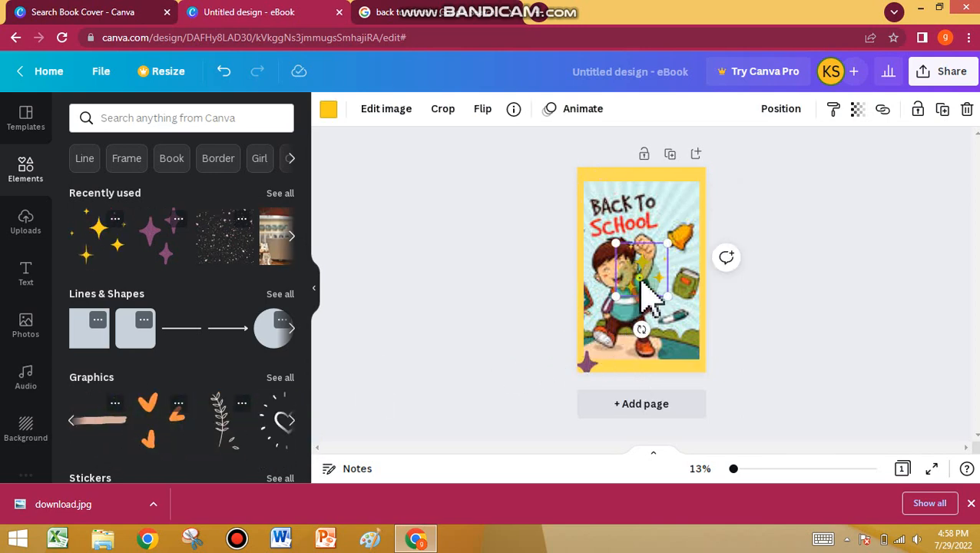
left_click_drag(649, 296, 698, 190)
left_click(652, 219)
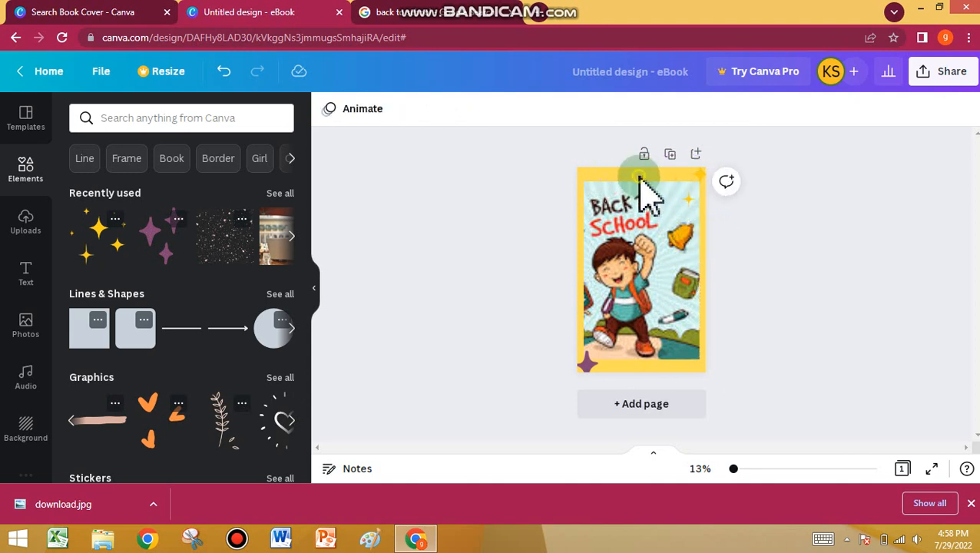
Change the page background colour to black from the default colours
left_click(639, 176)
left_click(329, 110)
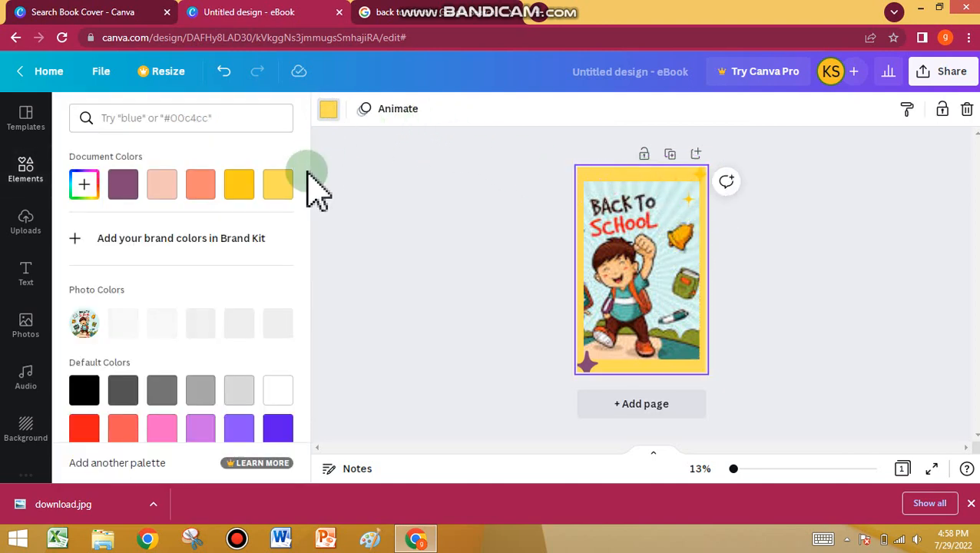
left_click(84, 390)
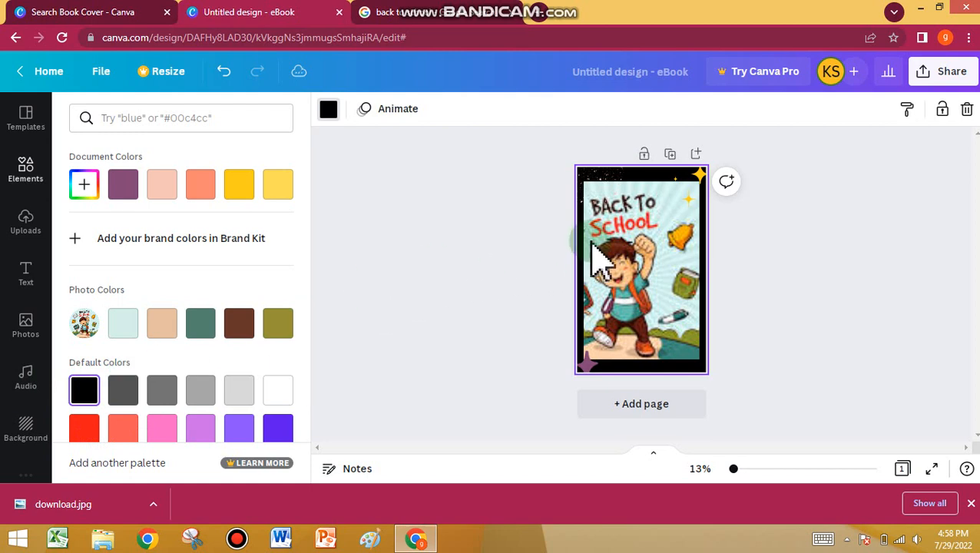
left_click(752, 238)
Add a second page to the design below the finished cover
left_click(674, 166)
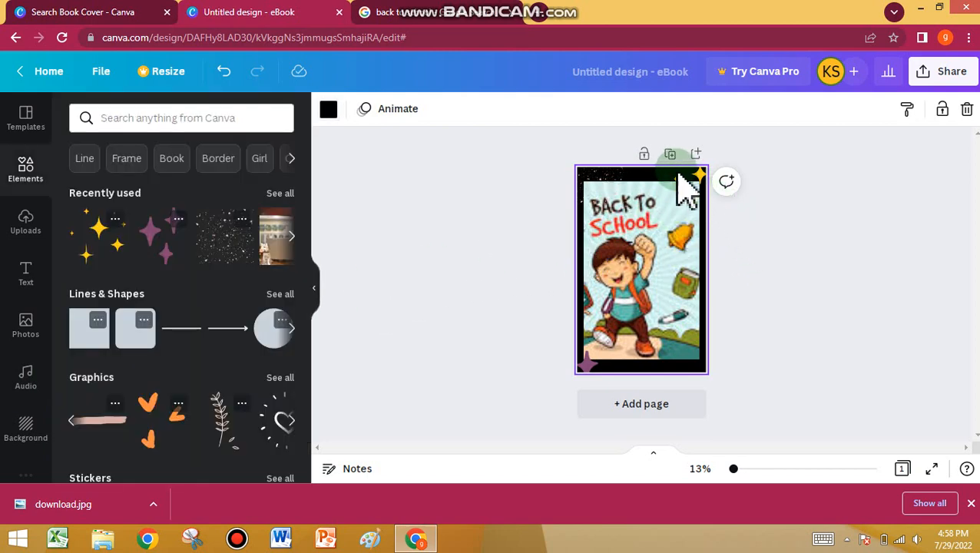
left_click(617, 278)
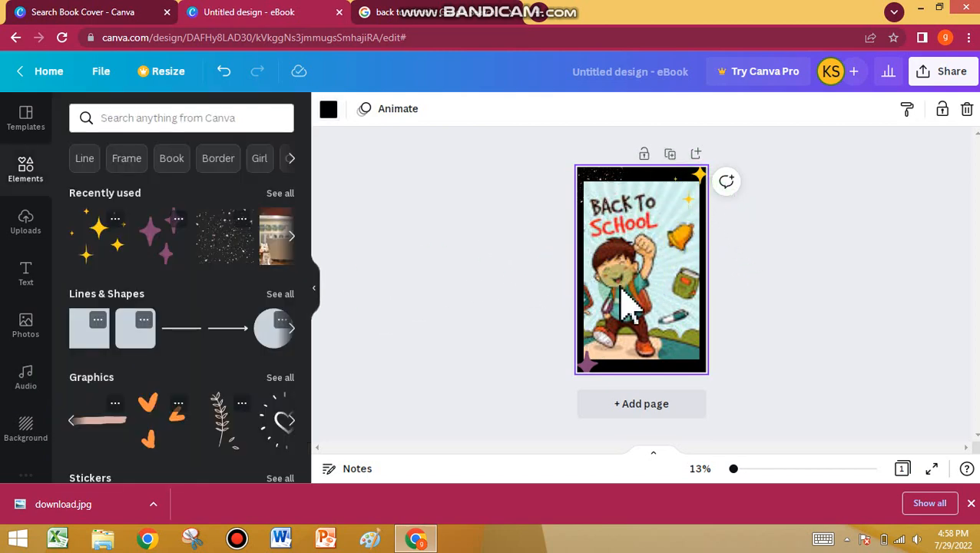
left_click(635, 415)
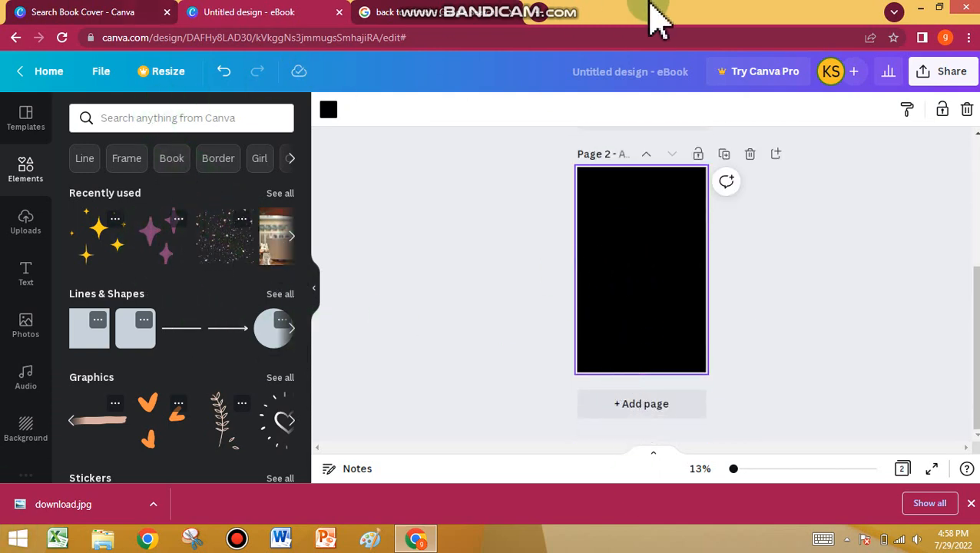
In the Google "back to school" results, save the green "Welcome Back to School" backpack picture to the Desktop as download (1)
left_click(430, 14)
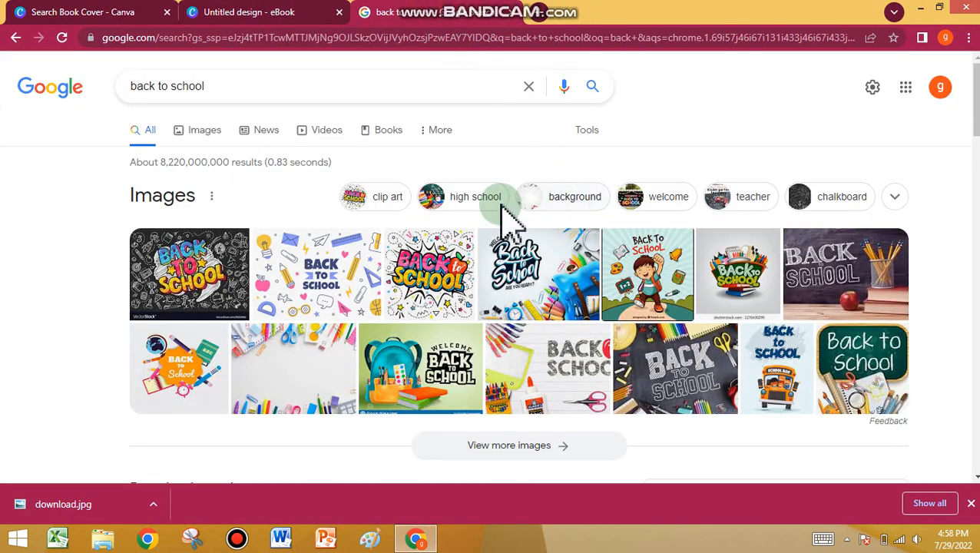
scroll(826, 278, "down", 1)
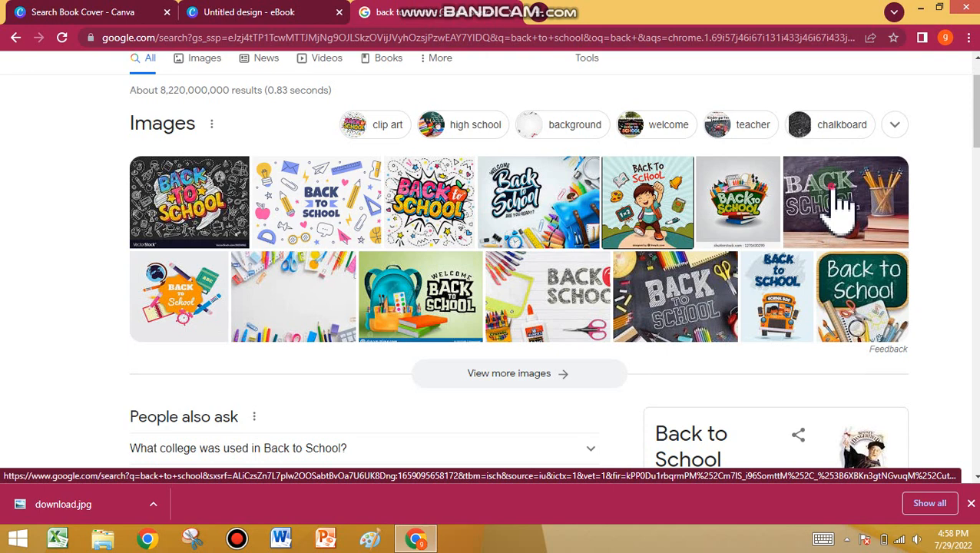
right_click(833, 192)
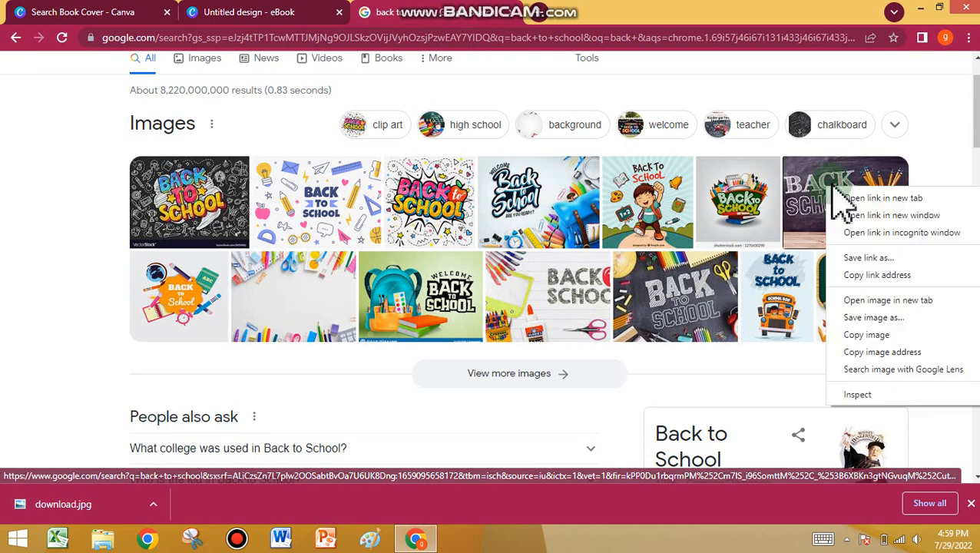
right_click(394, 280)
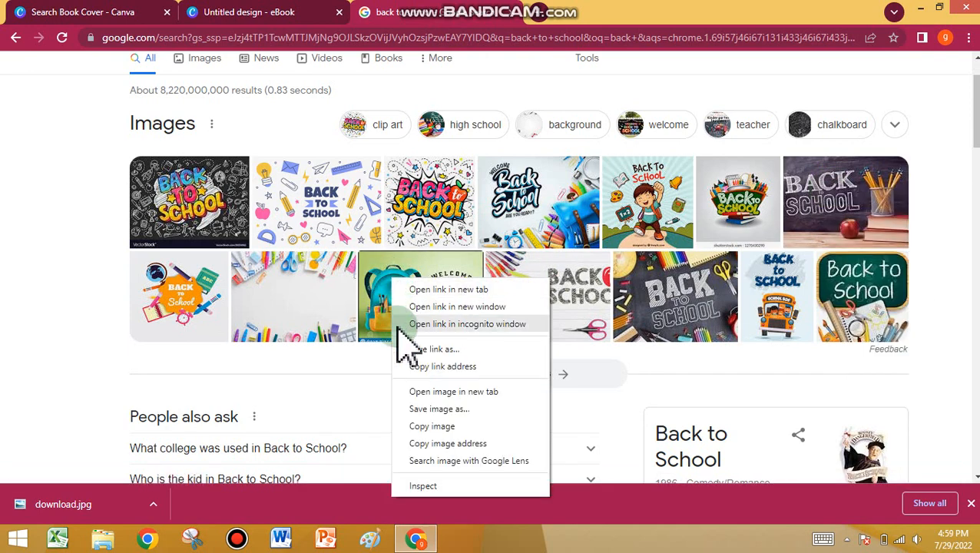
left_click(434, 409)
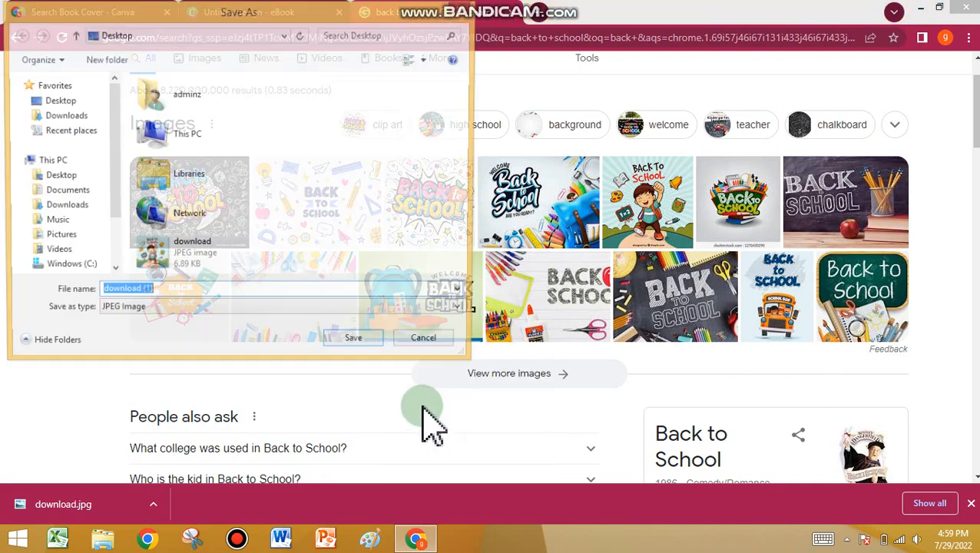
left_click(78, 177)
left_click(341, 343)
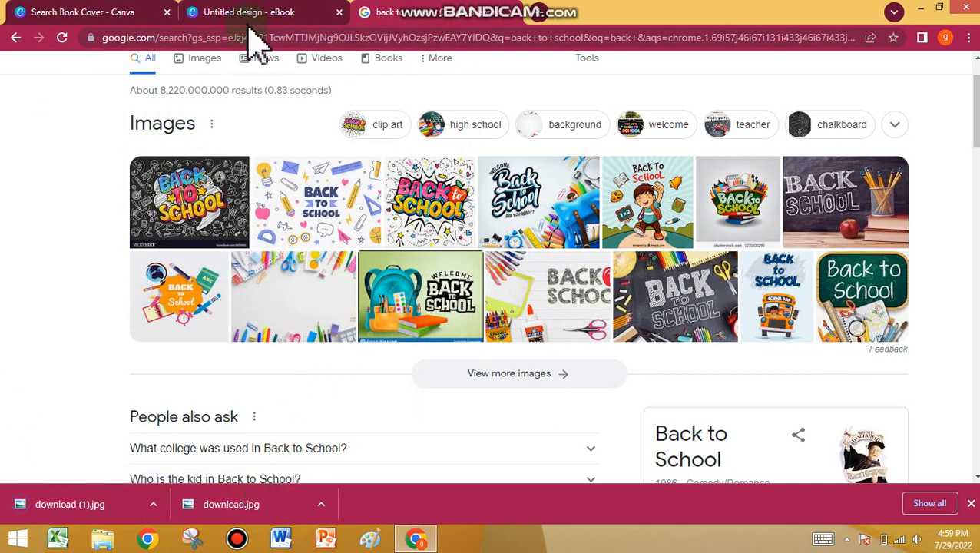
Return to the Canva eBook design and upload the picture download (1) from the Desktop
left_click(249, 11)
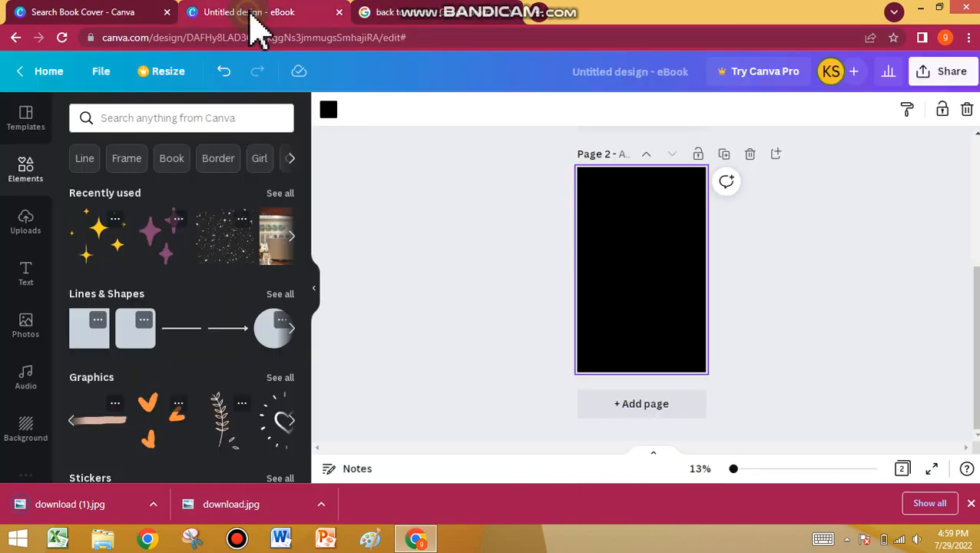
left_click(37, 228)
left_click(181, 164)
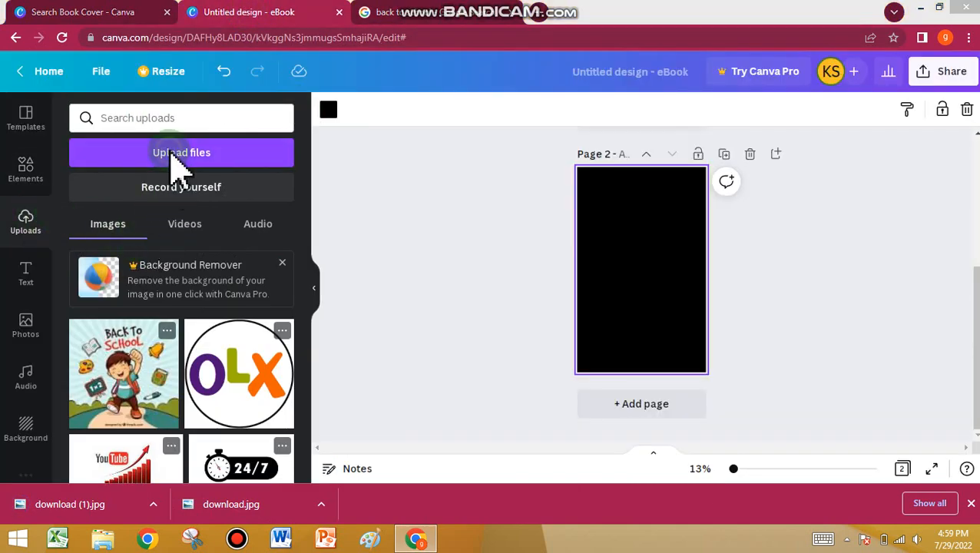
left_click(55, 176)
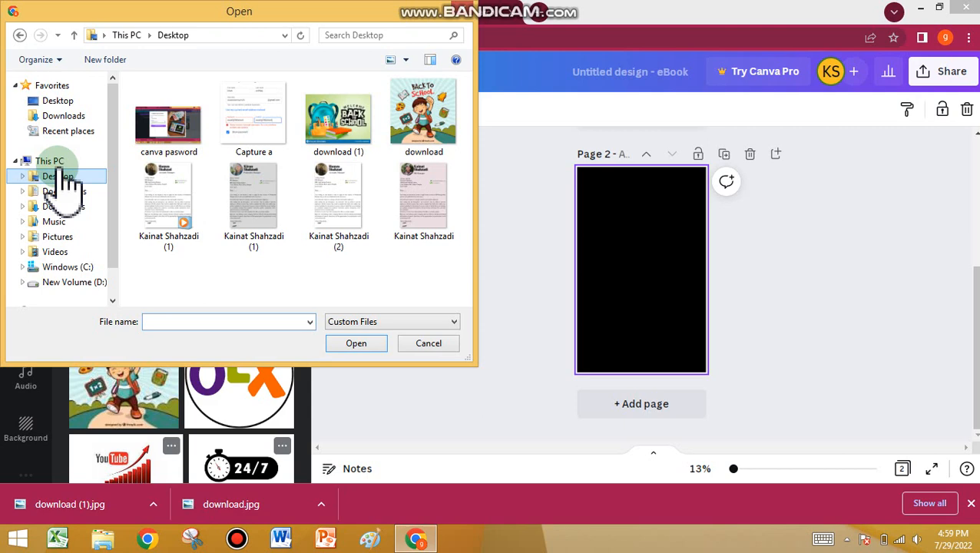
left_click(331, 123)
left_click(338, 345)
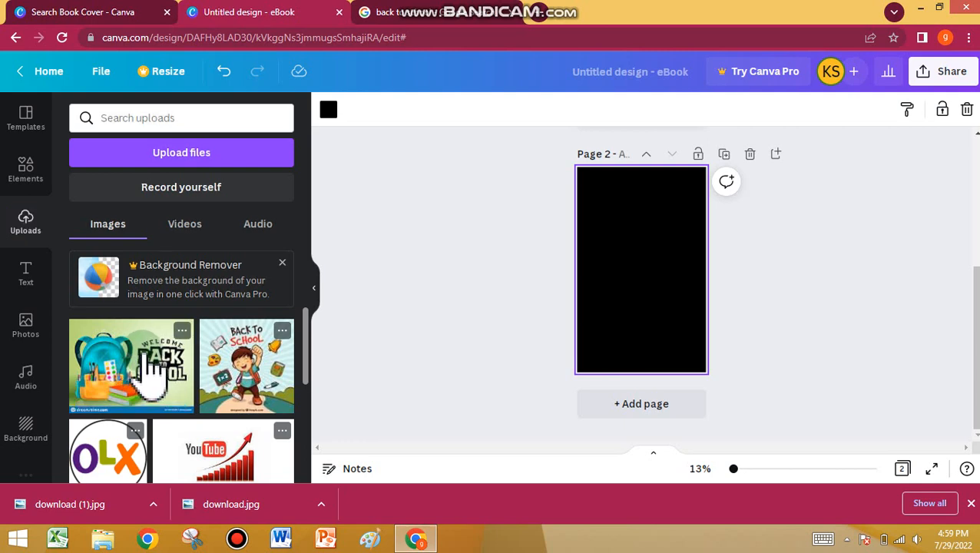
Try to fill page 2 with the uploaded green backpack picture by stretching it to the page edges
left_click(153, 369)
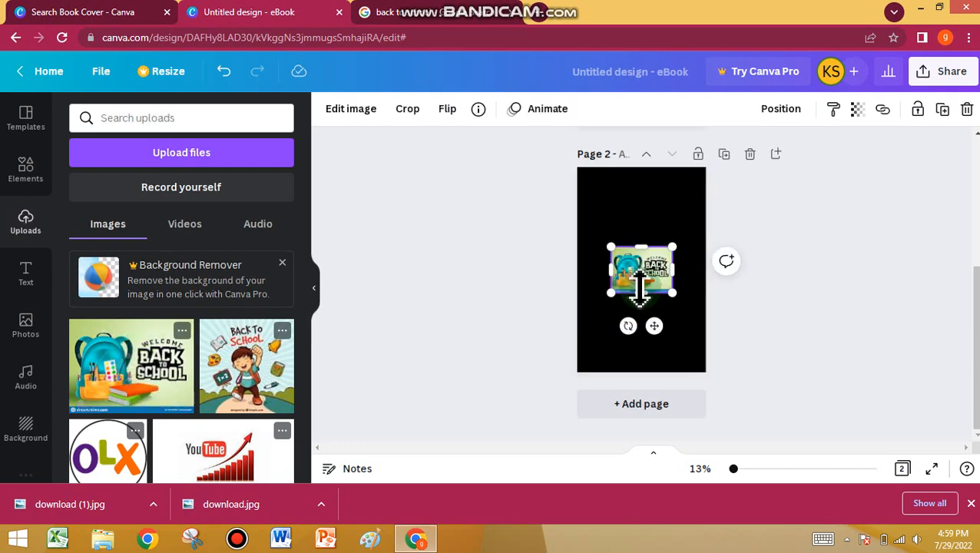
left_click_drag(640, 289, 640, 371)
left_click_drag(672, 311, 706, 311)
left_click_drag(609, 310, 576, 308)
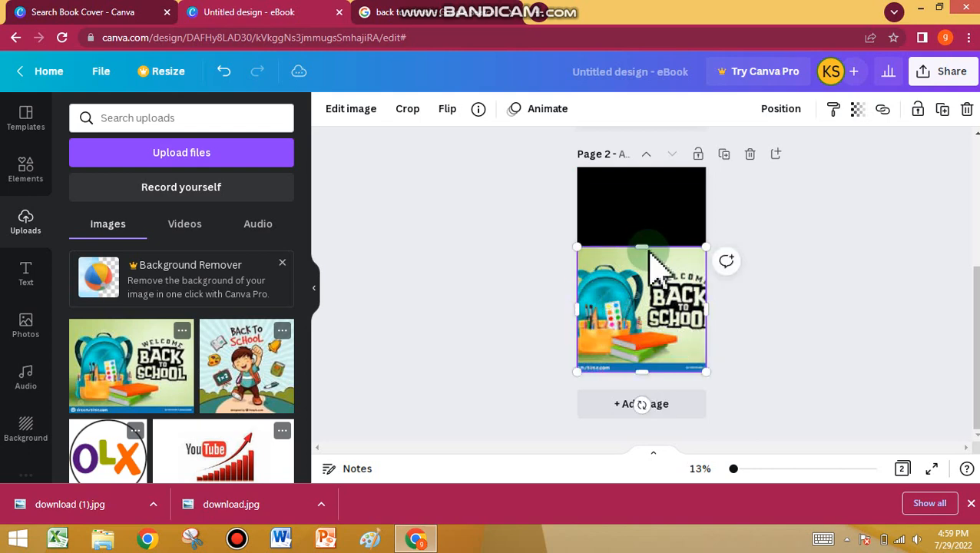
left_click_drag(643, 239, 666, 146)
left_click_drag(648, 313, 634, 383)
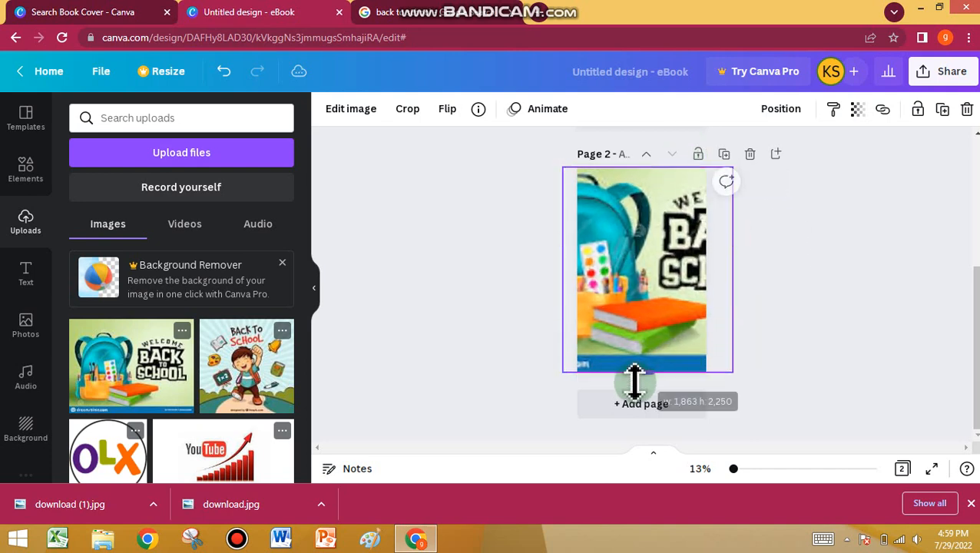
Shift the backpack picture sideways to show its lettering, enlarge it slightly, and remove it from page 2
left_click_drag(650, 333, 589, 303)
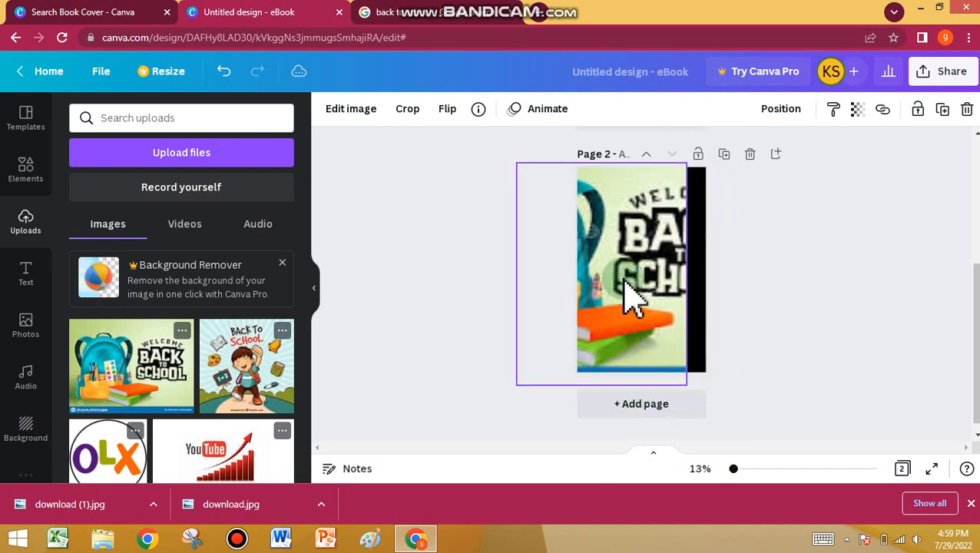
left_click_drag(688, 158, 708, 156)
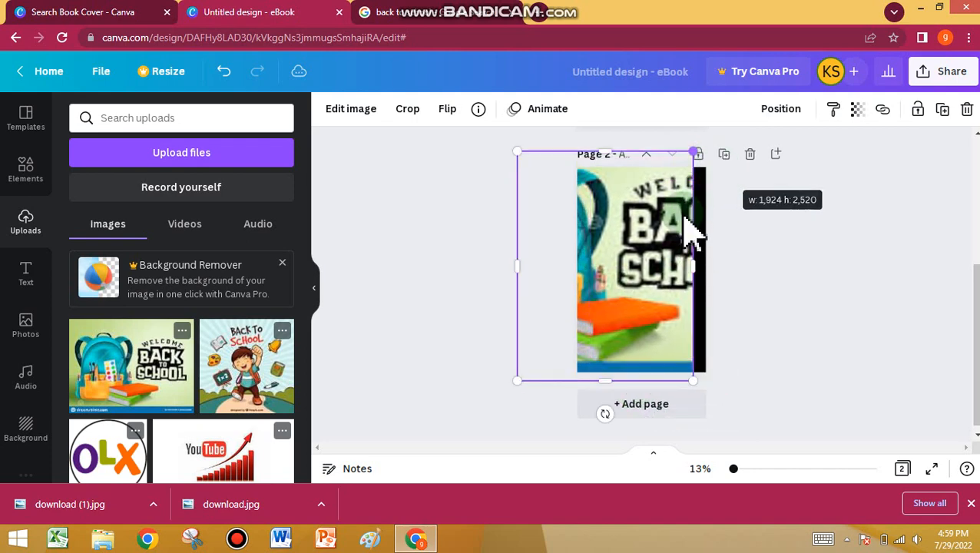
left_click_drag(671, 214, 672, 543)
left_click(647, 221)
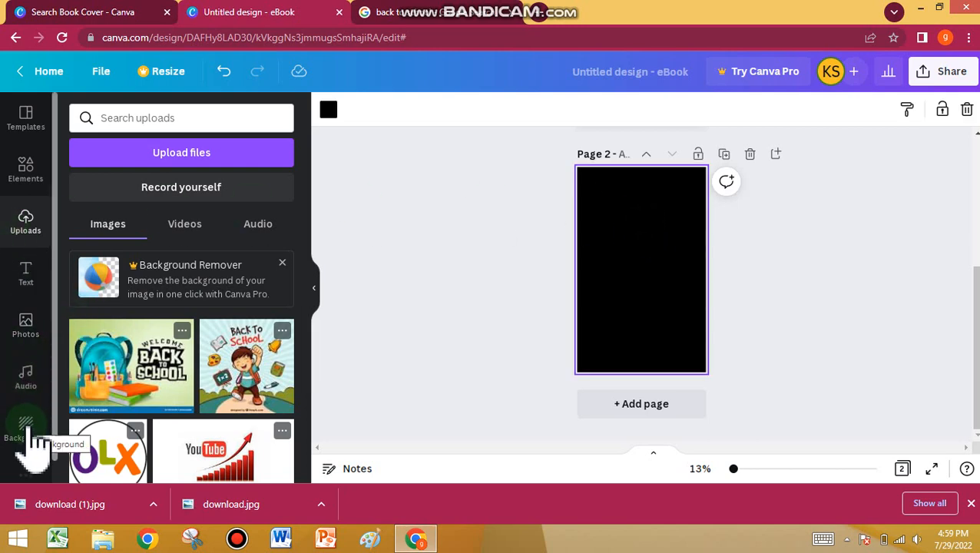
Browse Canva's "back to school" stock photos for a picture that suits page 2
left_click(27, 330)
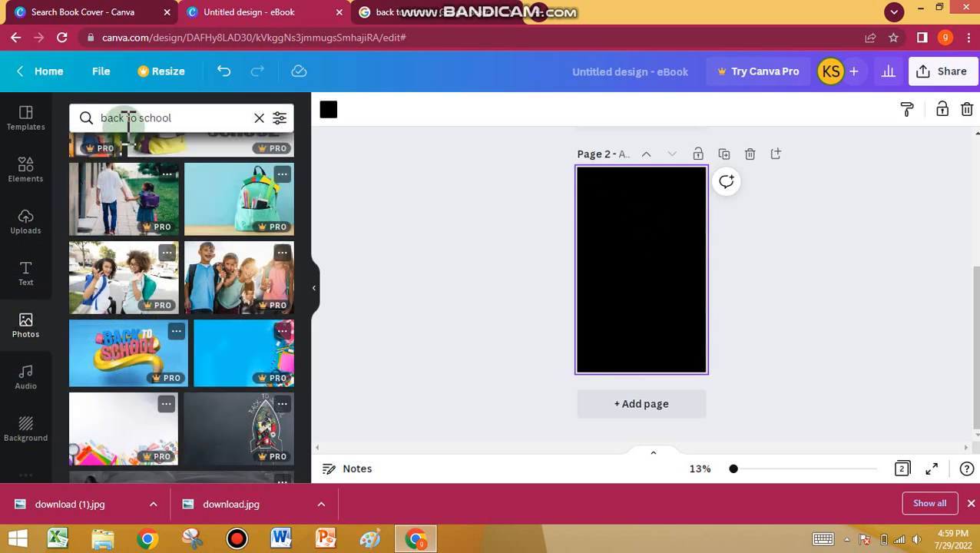
scroll(136, 219, "down", 8)
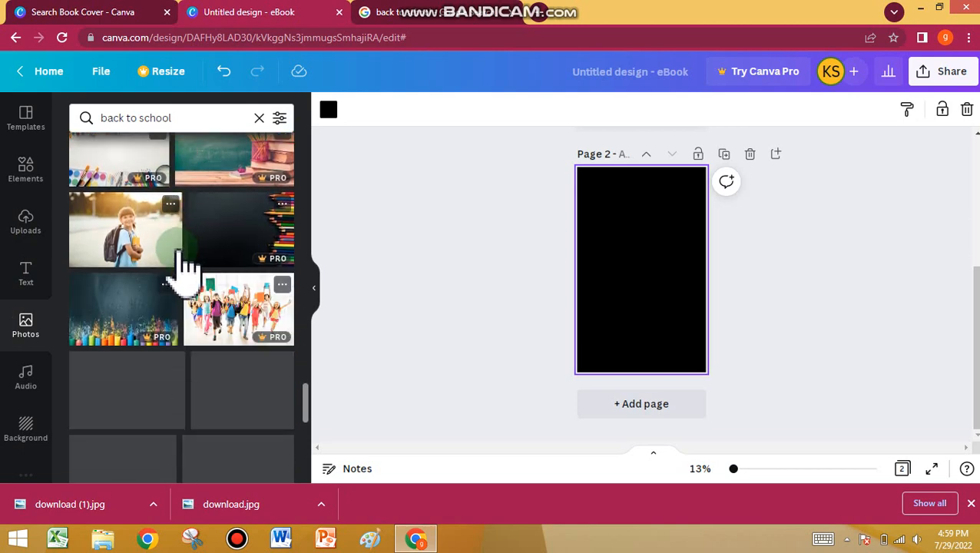
scroll(291, 208, "down", 3)
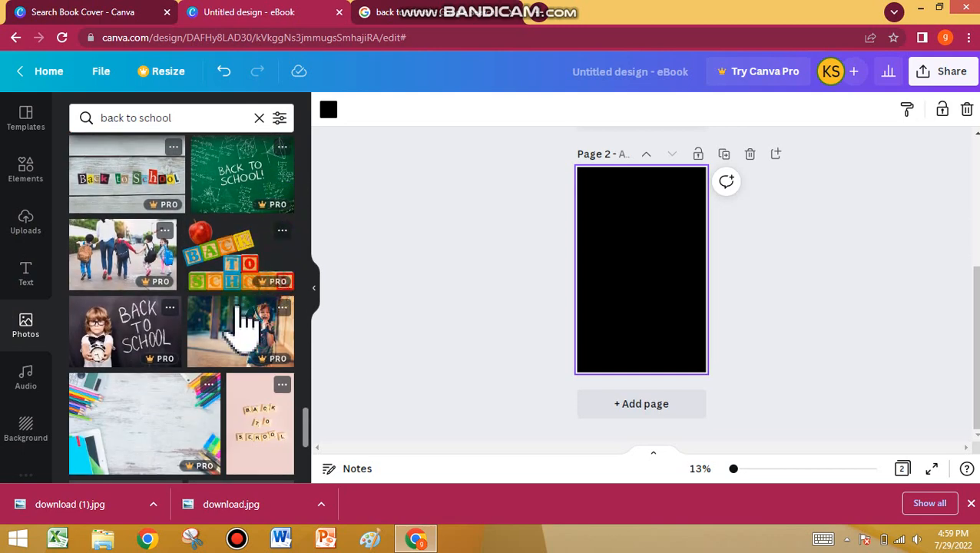
scroll(181, 307, "down", 1)
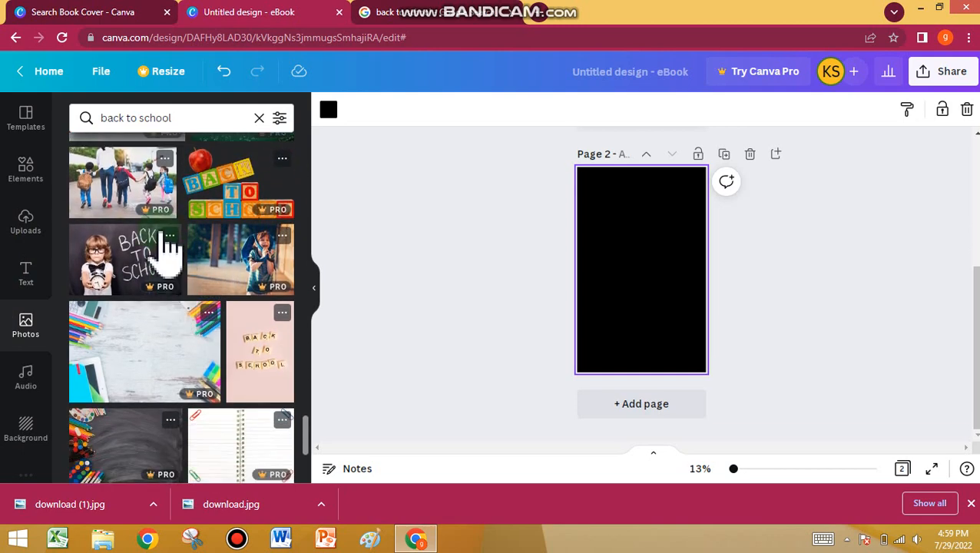
scroll(167, 252, "down", 2)
left_click(161, 230)
scroll(167, 245, "down", 2)
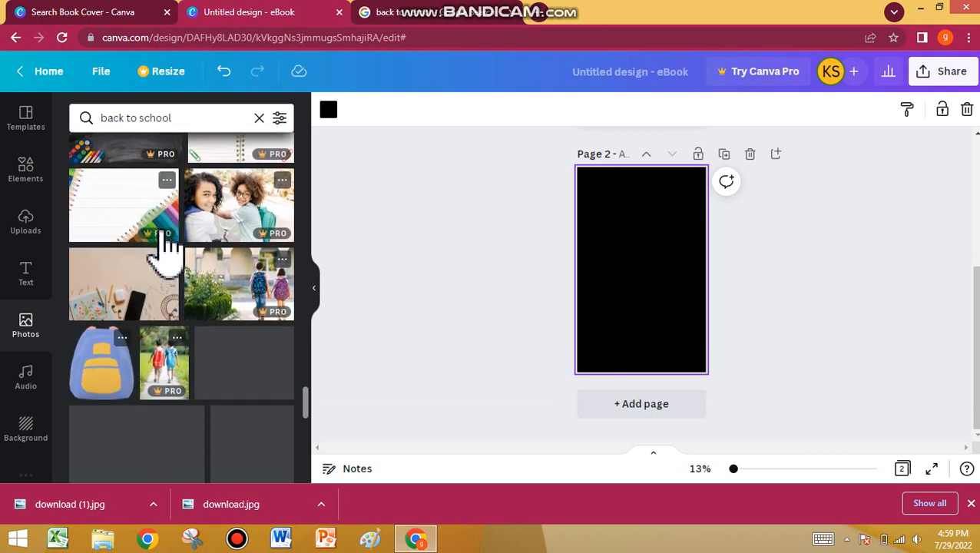
scroll(169, 243, "down", 2)
scroll(167, 244, "down", 1)
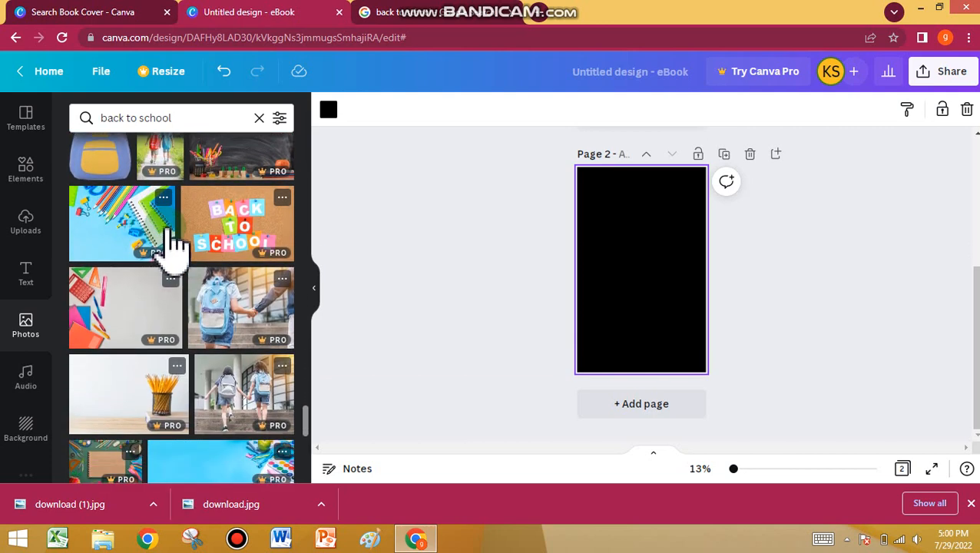
scroll(169, 245, "down", 2)
scroll(175, 238, "down", 3)
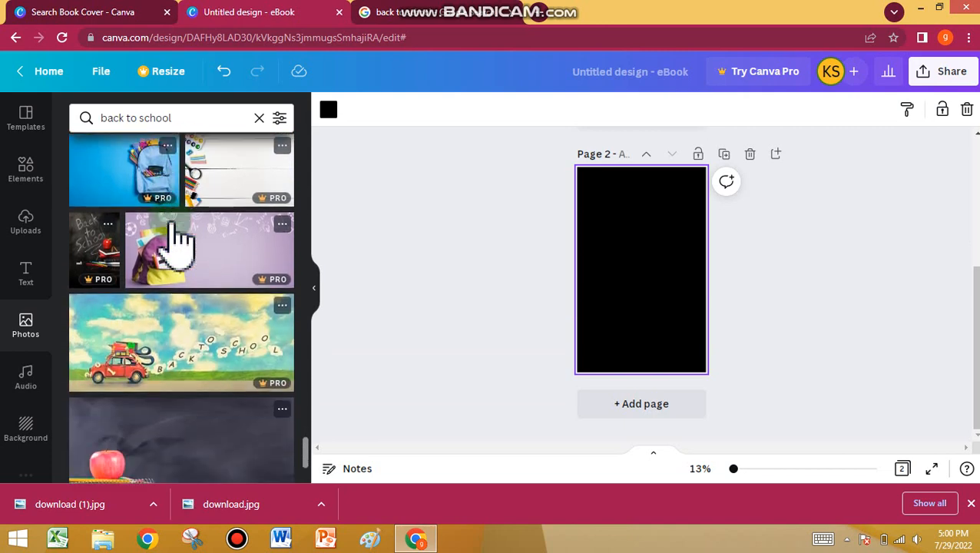
scroll(177, 237, "down", 2)
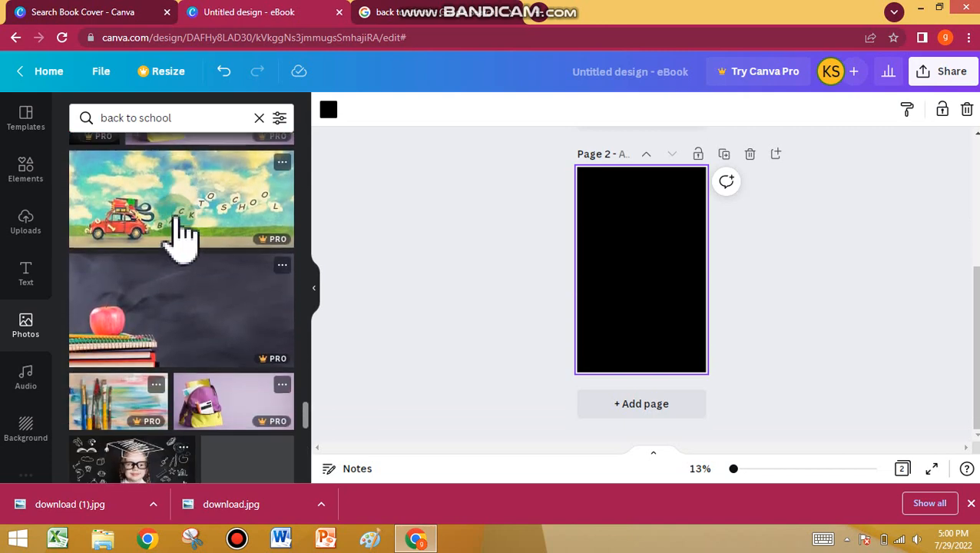
Try the red car "Back to School" photo on page 2, stretching it upward and sideways, and remove it
left_click(178, 221)
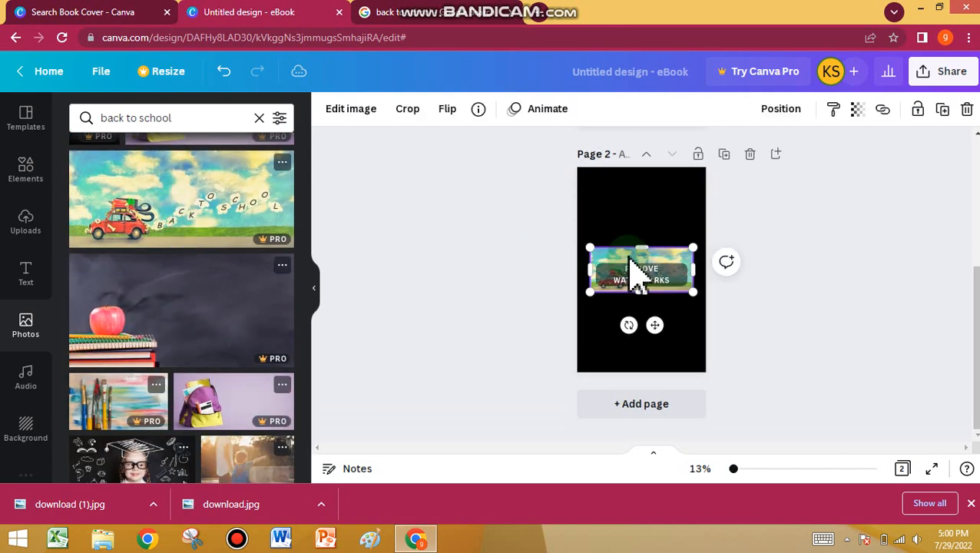
left_click_drag(641, 247, 641, 179)
mouse_move(577, 225)
left_mouse_down()
mouse_move(568, 207)
mouse_move(573, 219)
left_mouse_up()
left_click_drag(645, 230, 637, 197)
left_click_drag(641, 284, 455, 478)
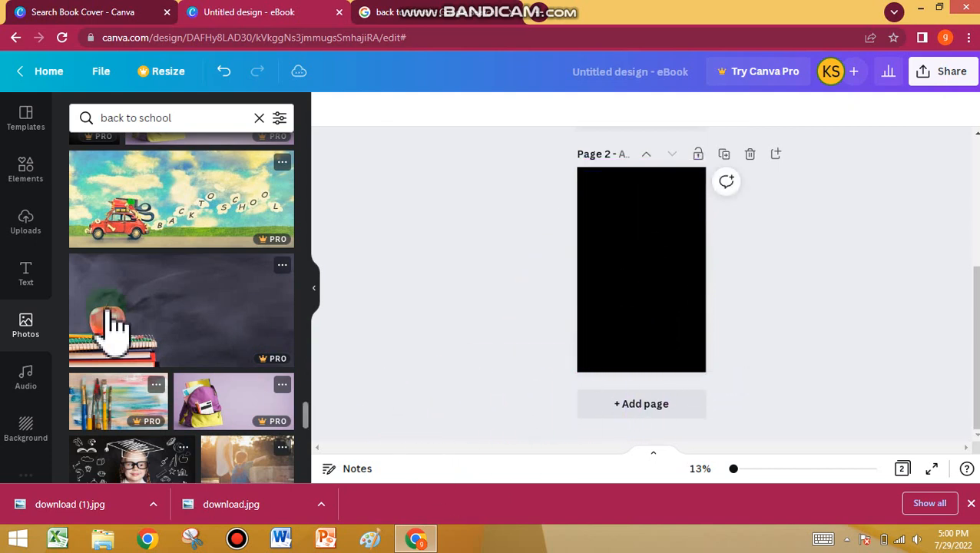
Find the photo of three red apples lettered "Back to School" among the stock photos and add it to page 2
scroll(113, 321, "down", 1)
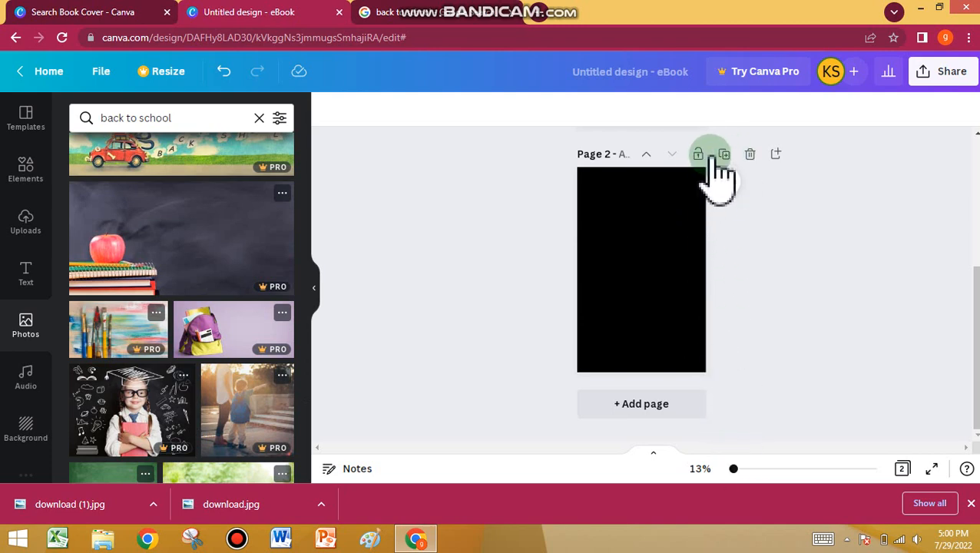
scroll(296, 273, "down", 1)
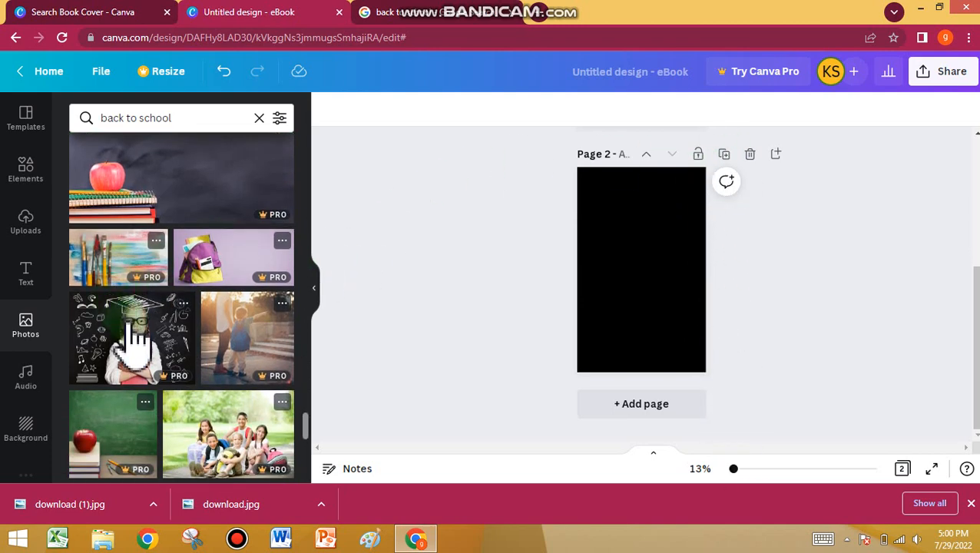
scroll(232, 255, "down", 3)
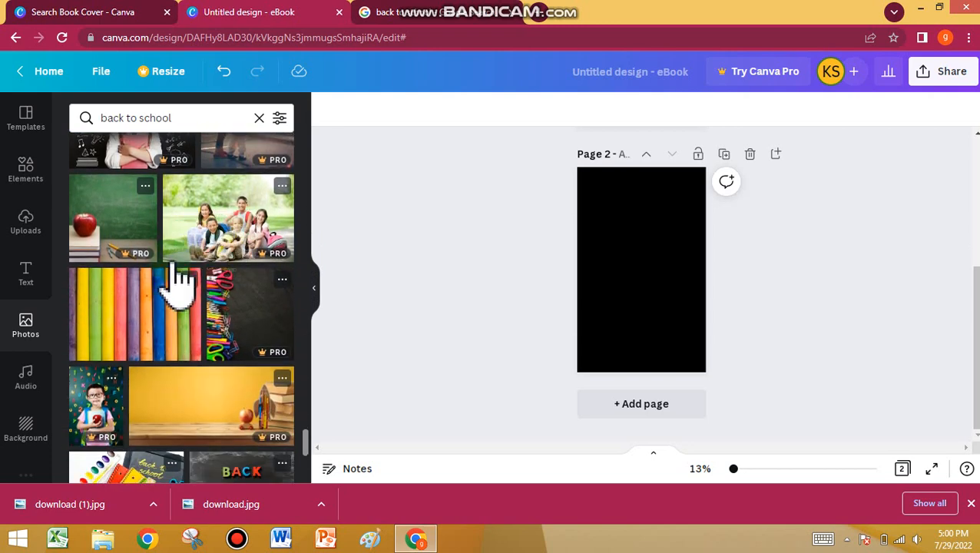
scroll(184, 311, "down", 3)
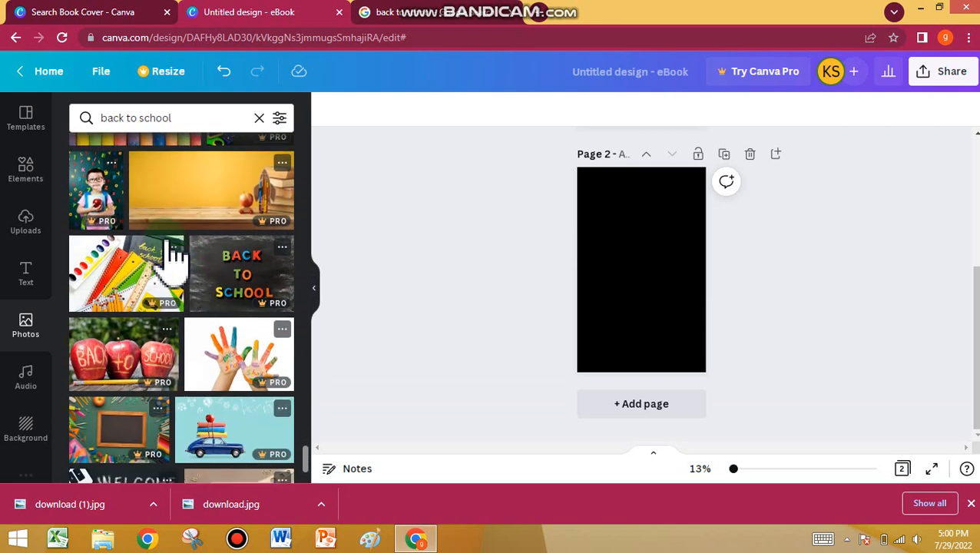
scroll(172, 257, "down", 2)
scroll(174, 242, "down", 2)
scroll(180, 246, "up", 2)
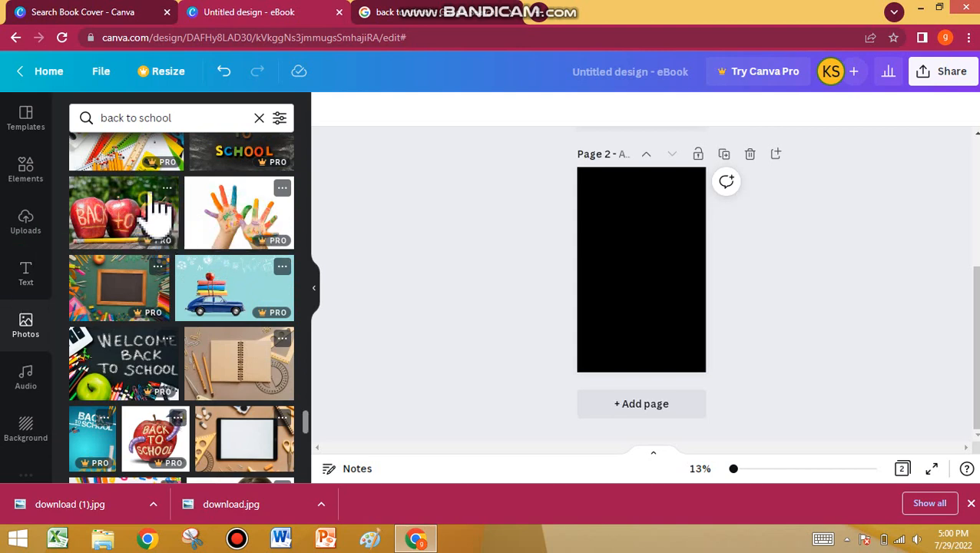
mouse_move(158, 215)
left_mouse_down()
mouse_move(383, 185)
mouse_move(485, 212)
mouse_move(146, 221)
left_mouse_up()
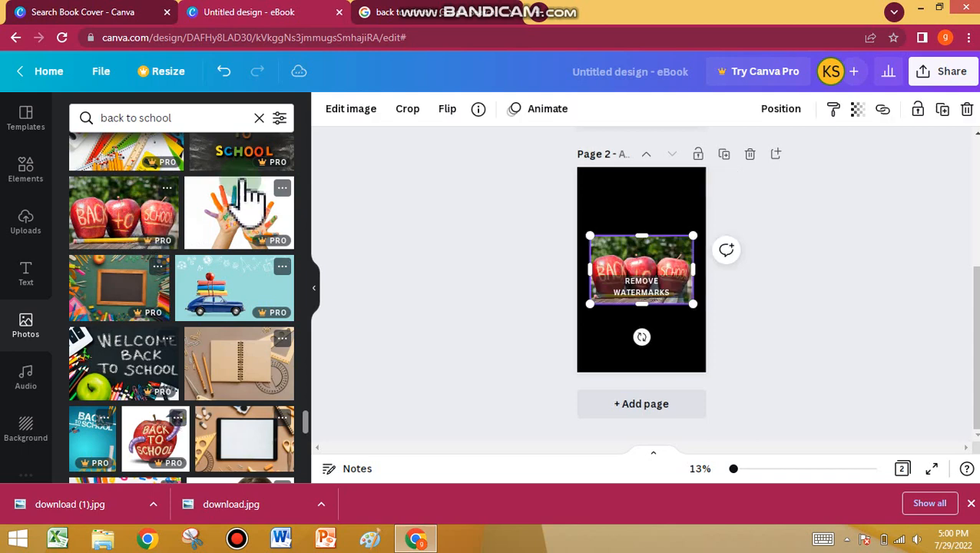
Stretch the three-apples photo on page 2 taller and out to both side edges so it spans the page width
mouse_move(642, 210)
left_mouse_down()
mouse_move(647, 175)
mouse_move(642, 222)
left_mouse_up()
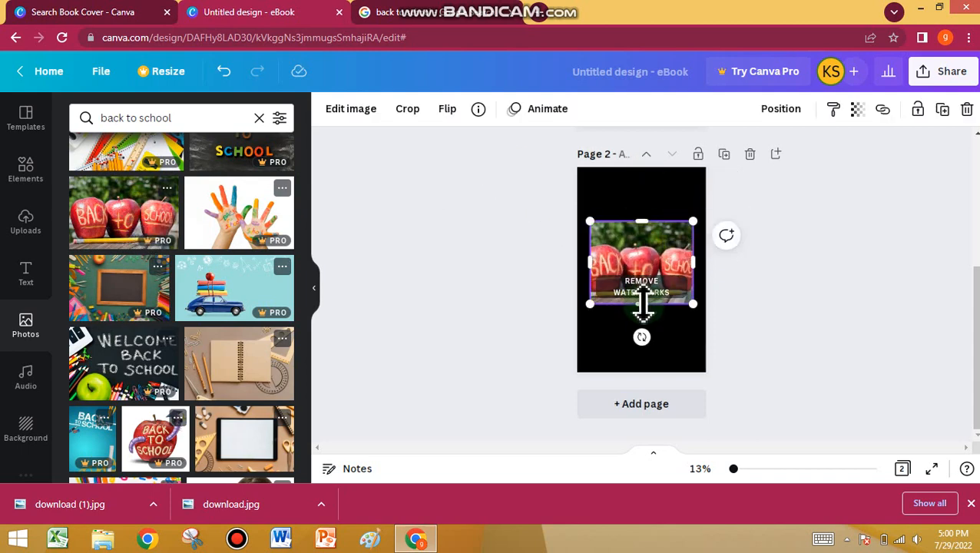
left_click_drag(639, 304, 641, 337)
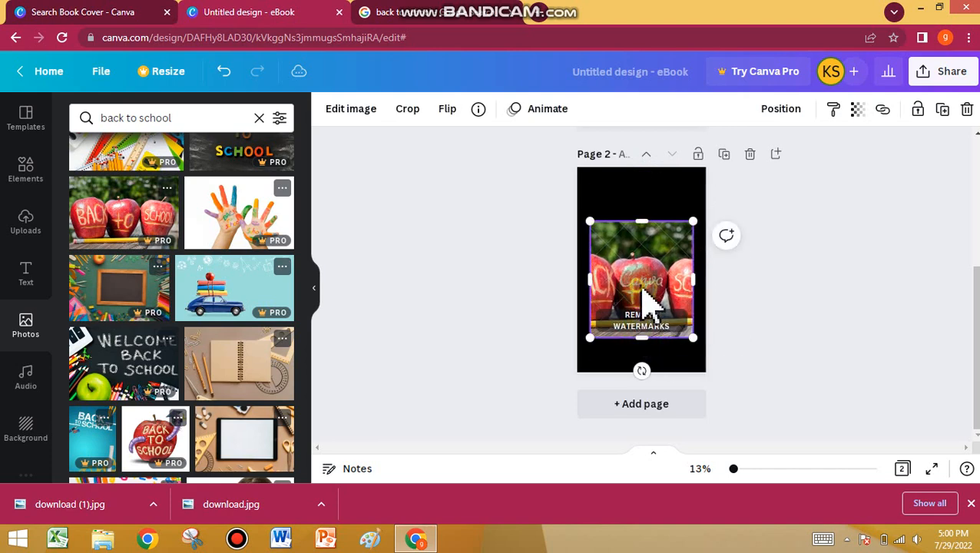
left_click_drag(578, 273, 572, 273)
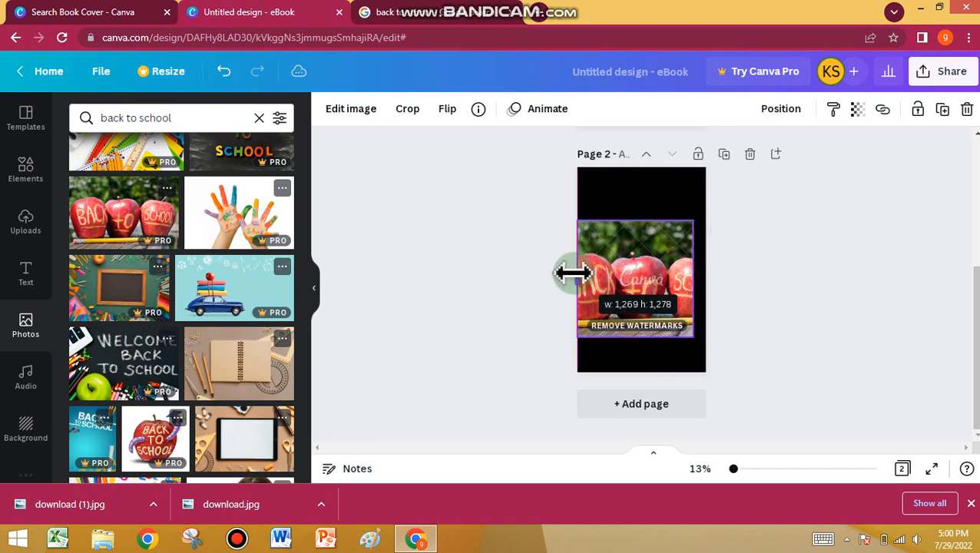
mouse_move(705, 278)
left_mouse_down()
mouse_move(716, 277)
mouse_move(706, 279)
left_mouse_up()
mouse_move(643, 221)
left_mouse_down()
mouse_move(648, 196)
mouse_move(649, 227)
left_mouse_up()
left_click(675, 364)
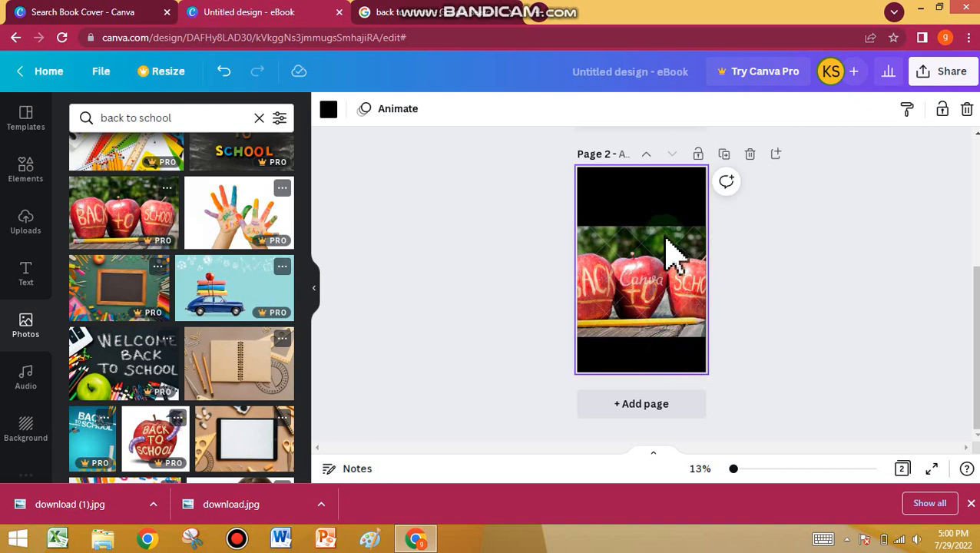
scroll(664, 211, "up", 3)
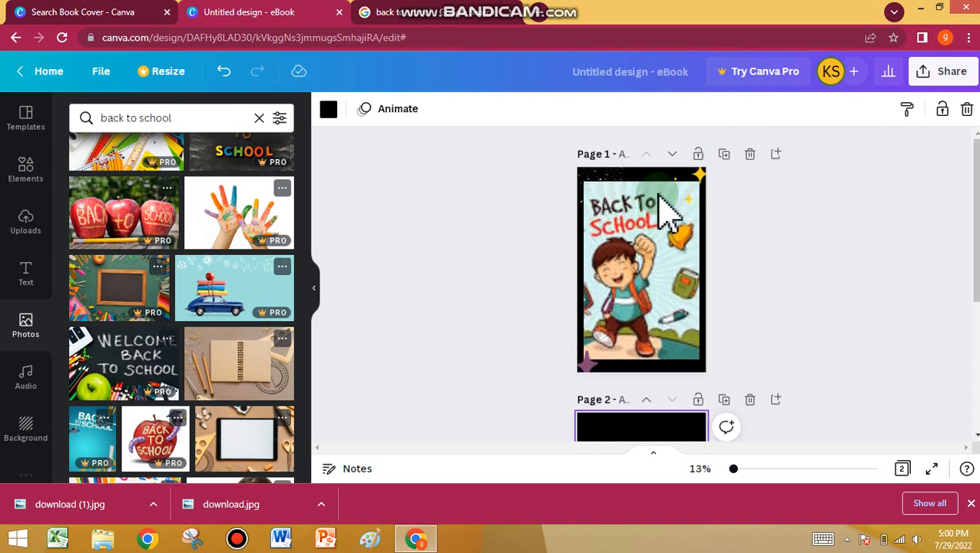
scroll(669, 219, "down", 3)
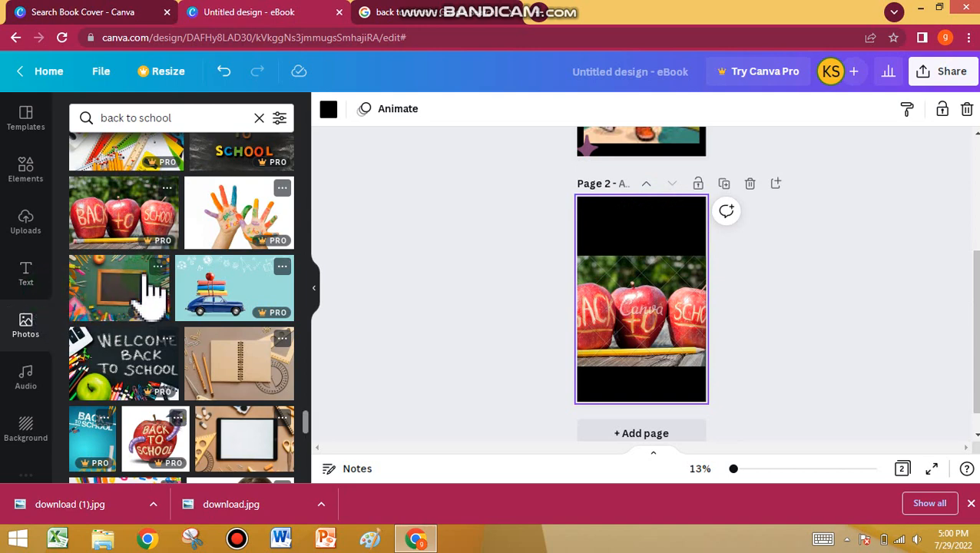
Add the photo of a blank tablet among school supplies and fit it across page 2 above the apples
scroll(222, 300, "down", 2)
scroll(244, 321, "down", 1)
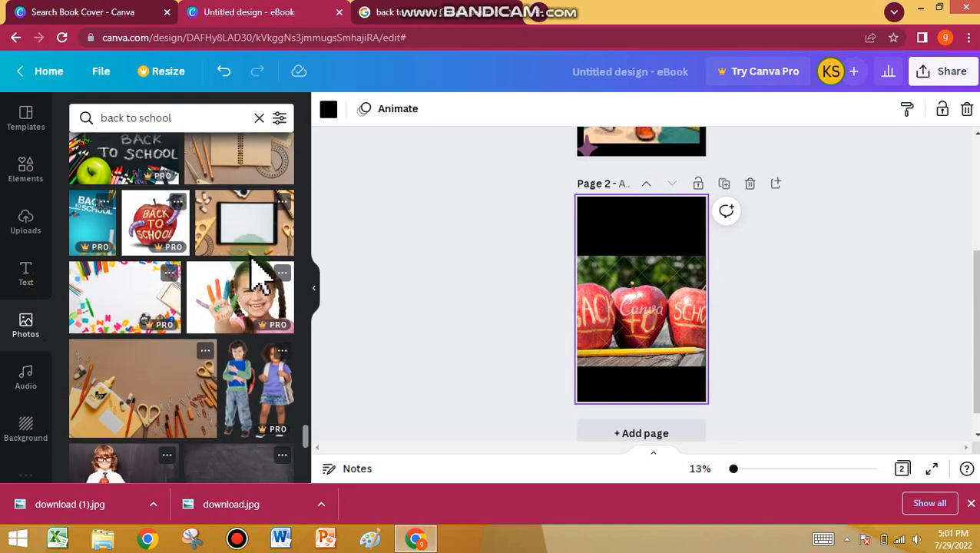
left_click(253, 242)
left_click_drag(630, 323, 619, 220)
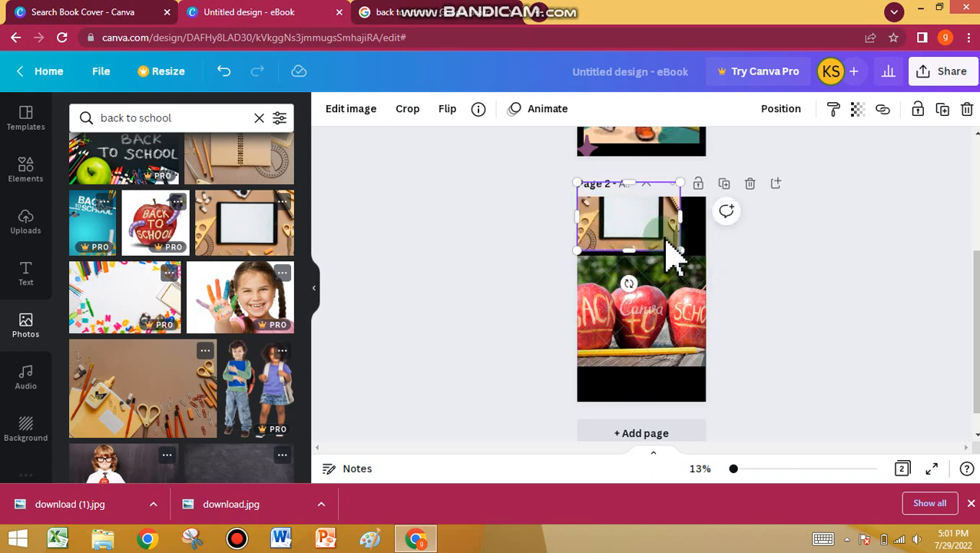
left_click_drag(682, 219, 720, 222)
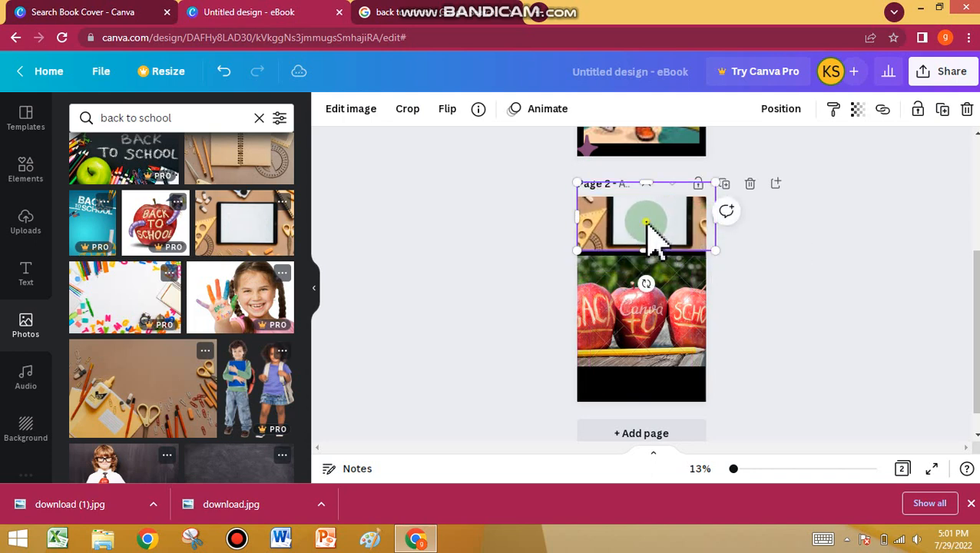
left_click_drag(646, 221, 644, 225)
left_click(757, 306)
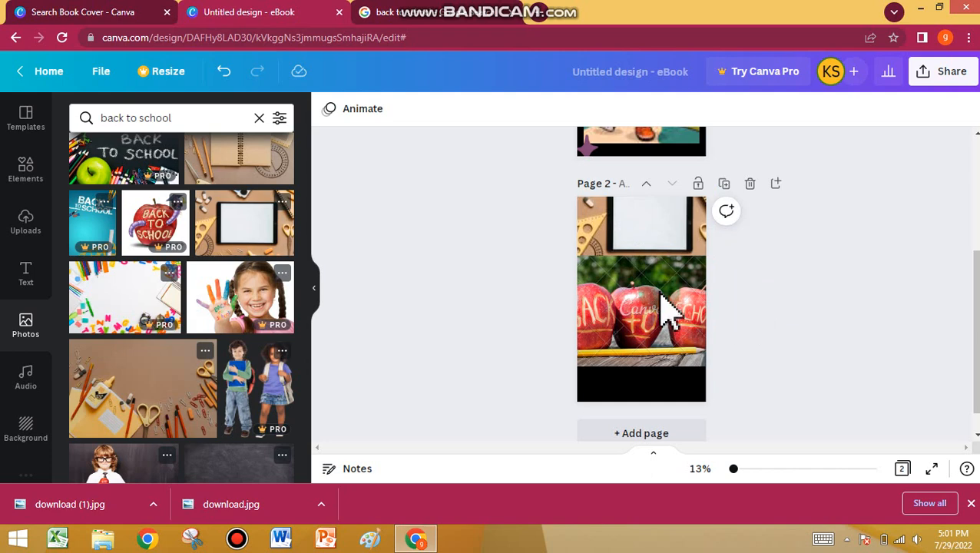
Find the photo of two women holding a "Back to School" chalkboard and enlarge it to cover all of page 2
scroll(186, 296, "down", 5)
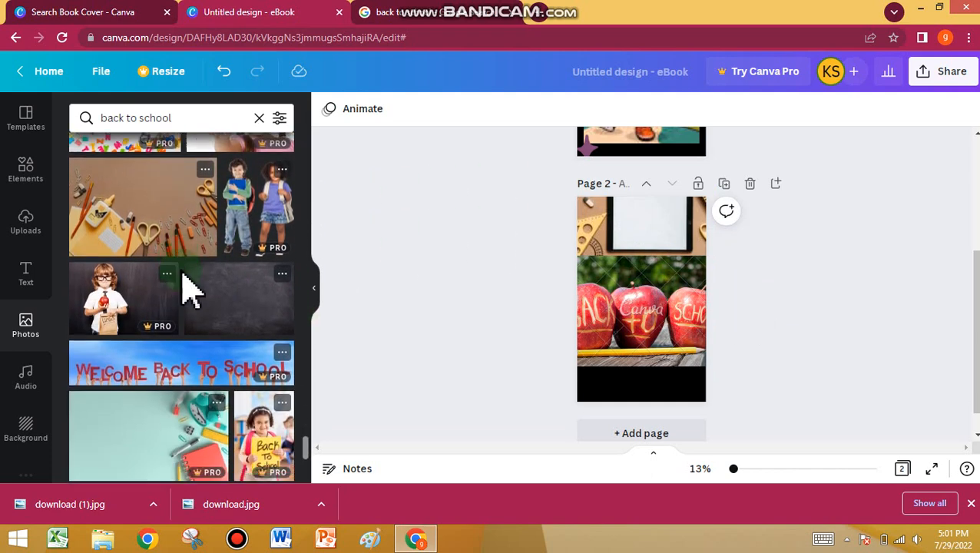
scroll(248, 231, "down", 10)
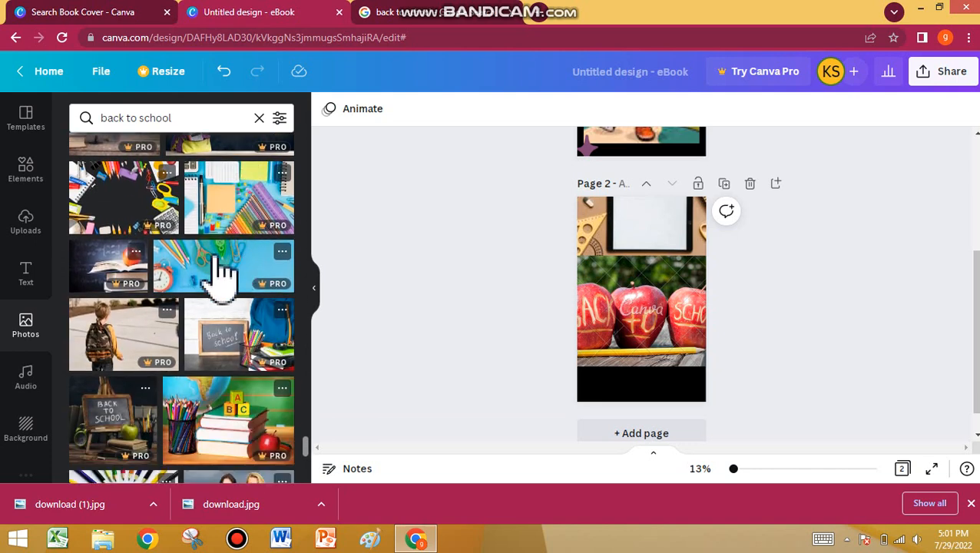
scroll(204, 283, "down", 3)
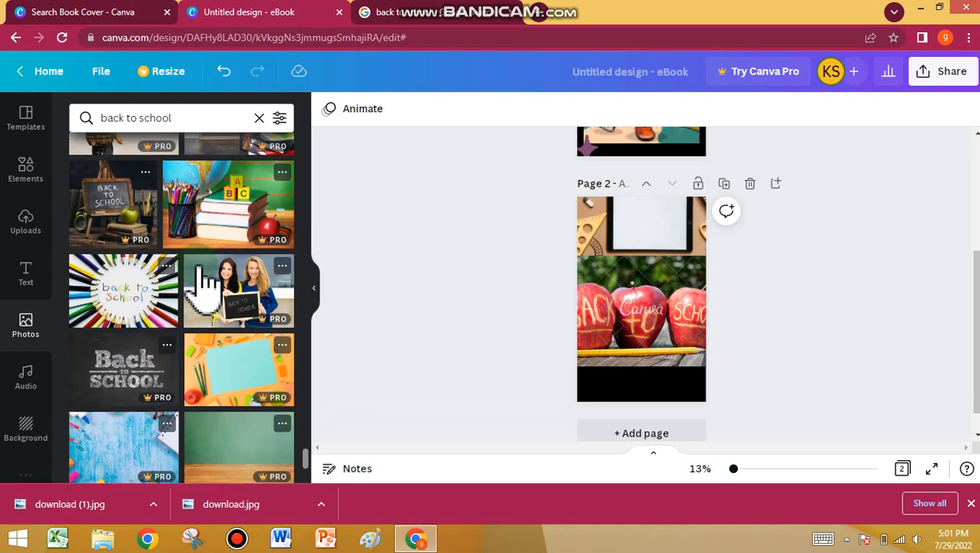
left_click(239, 299)
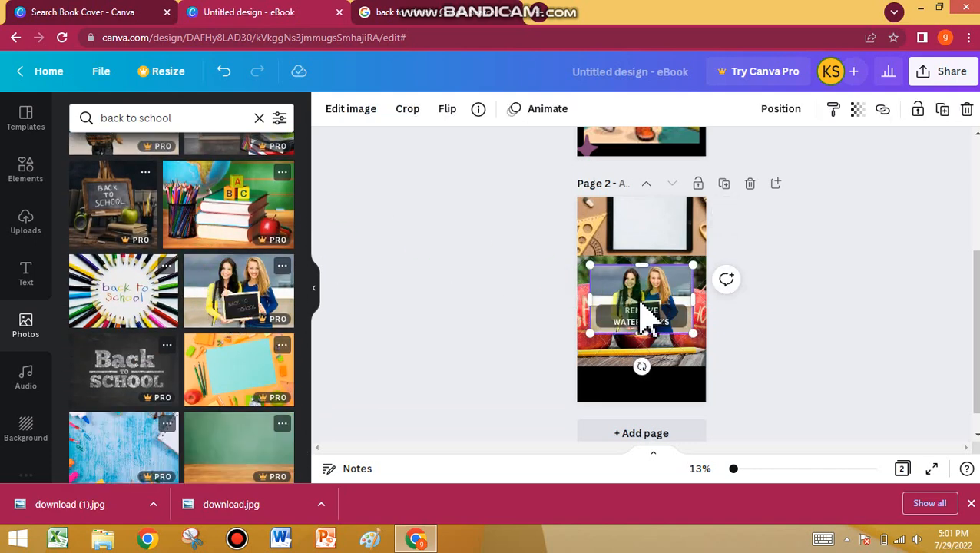
left_click_drag(646, 312, 716, 367)
left_click_drag(645, 292, 650, 184)
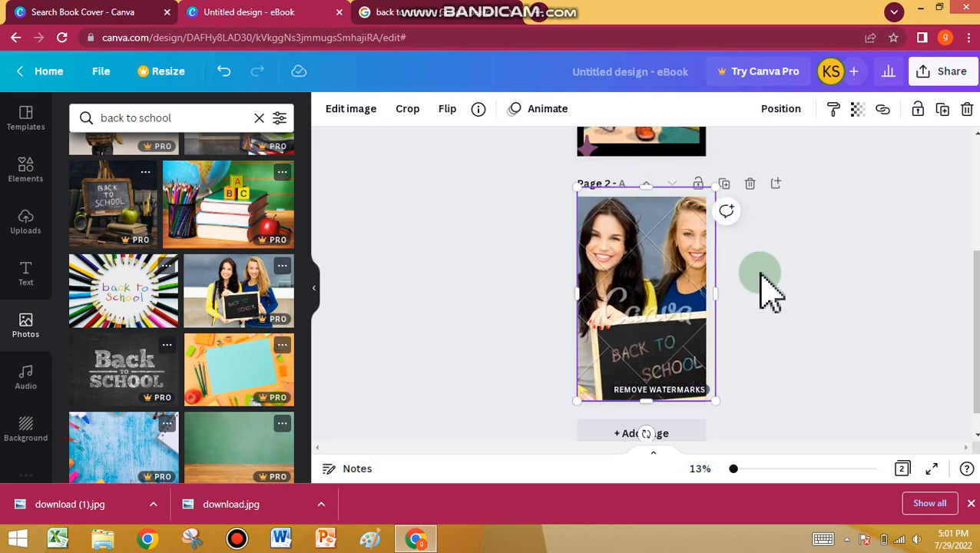
left_click(809, 326)
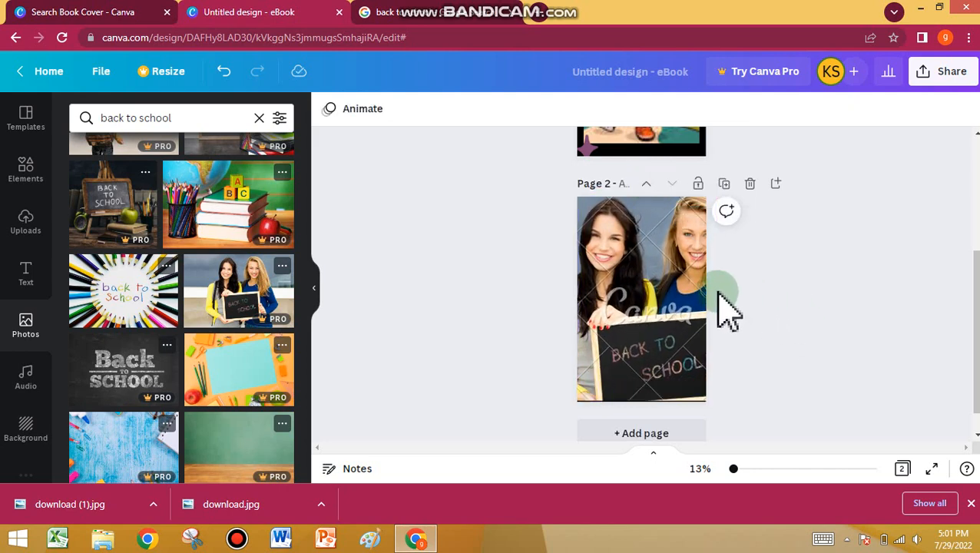
Apply the Fade photo animation to the picture of the two women on page 2
scroll(668, 276, "up", 3)
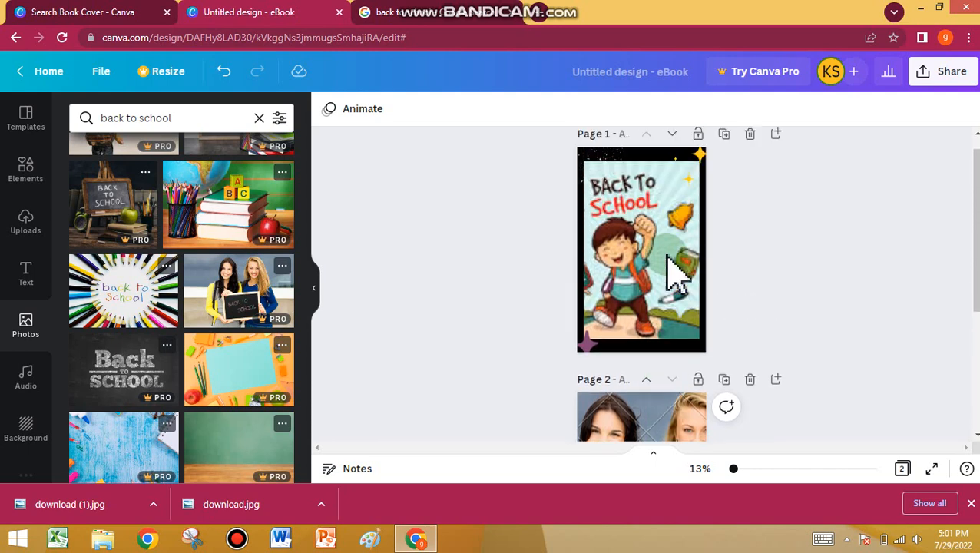
scroll(653, 283, "down", 3)
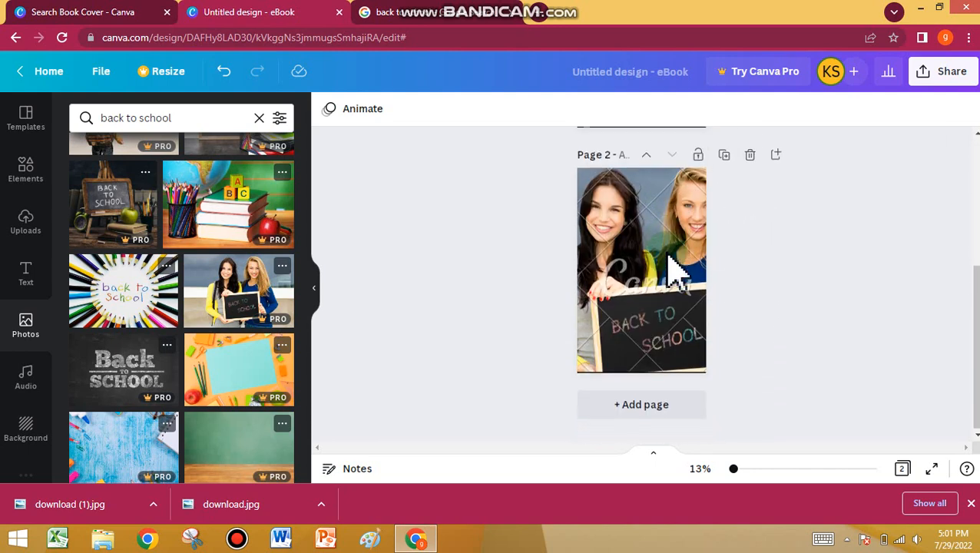
left_click(649, 219)
left_click(550, 110)
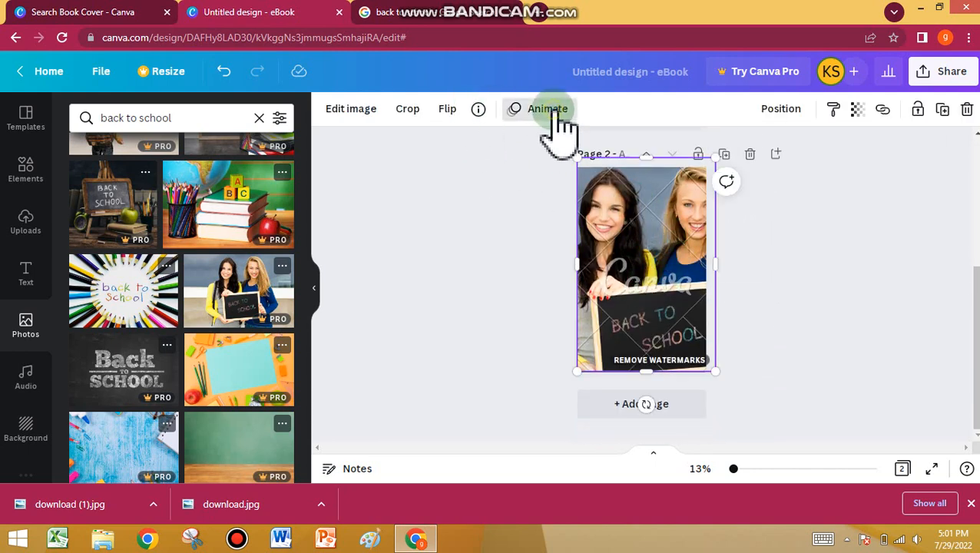
left_click(246, 219)
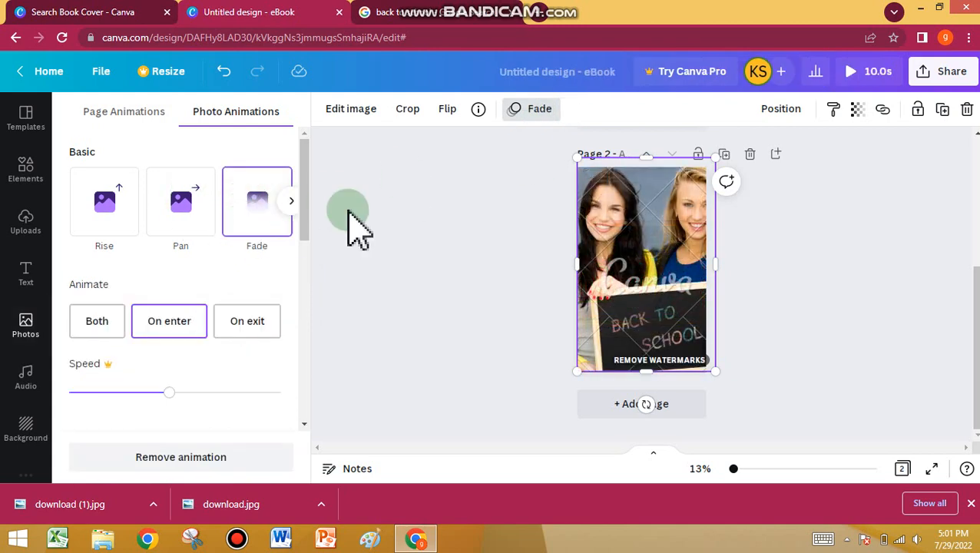
left_click(752, 263)
Add a third page below page 2 and set its background colour to white
scroll(726, 265, "up", 1)
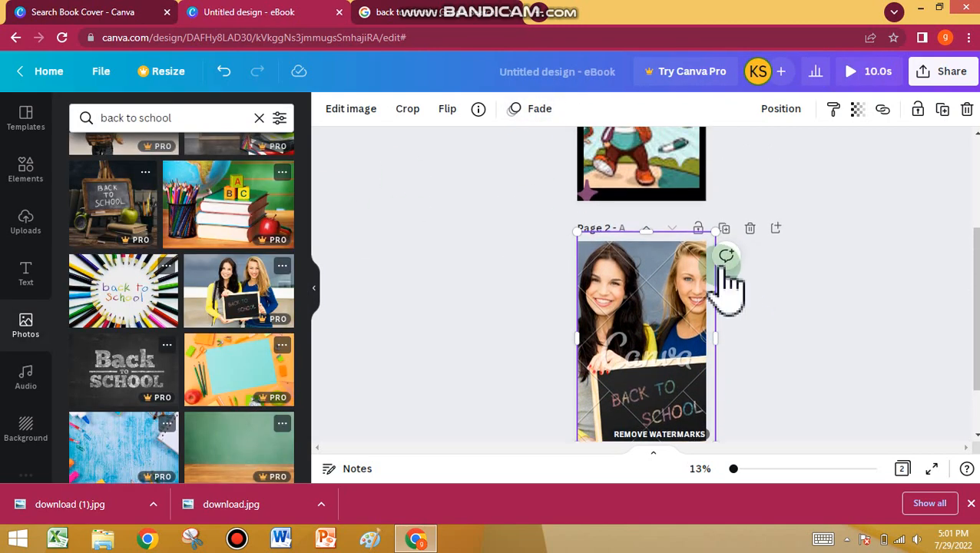
scroll(726, 269, "up", 3)
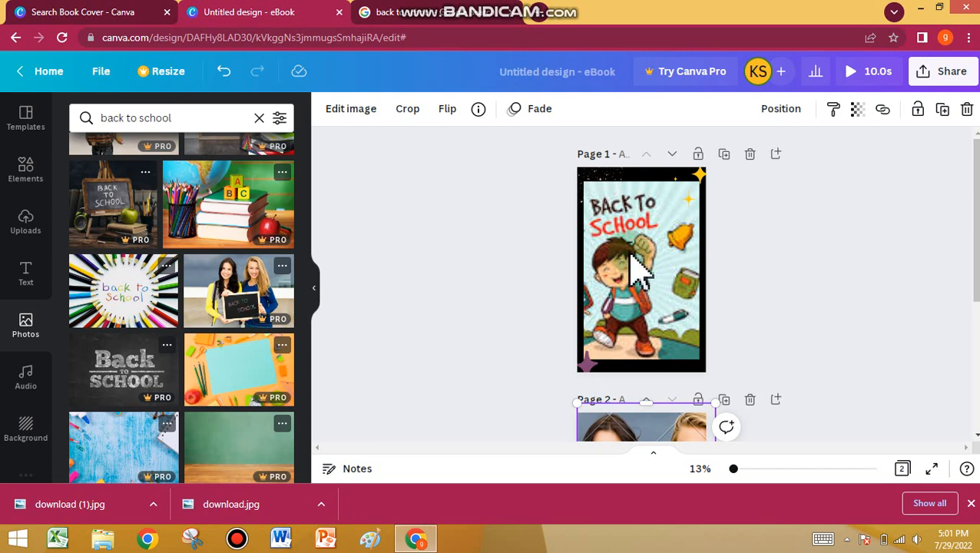
scroll(221, 221, "down", 5)
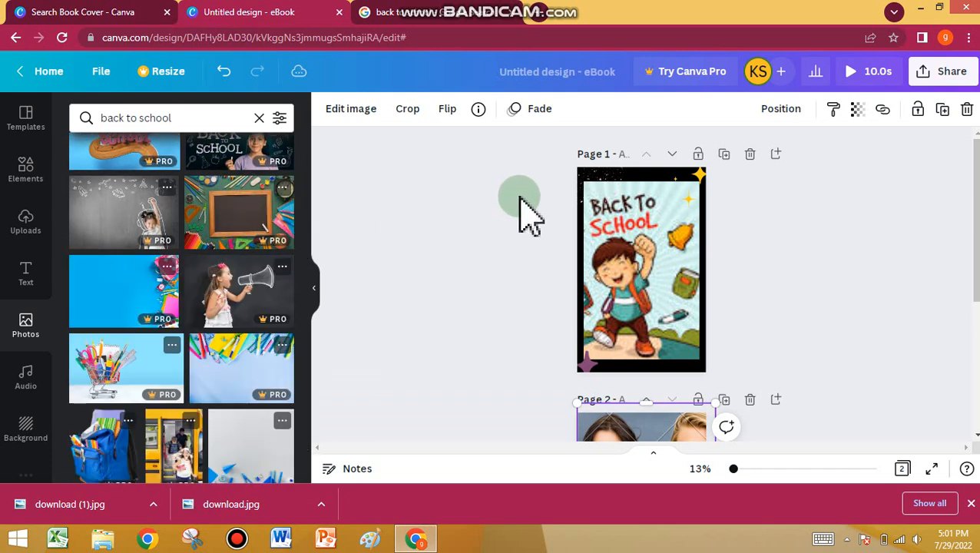
scroll(573, 212, "down", 3)
scroll(157, 368, "down", 4)
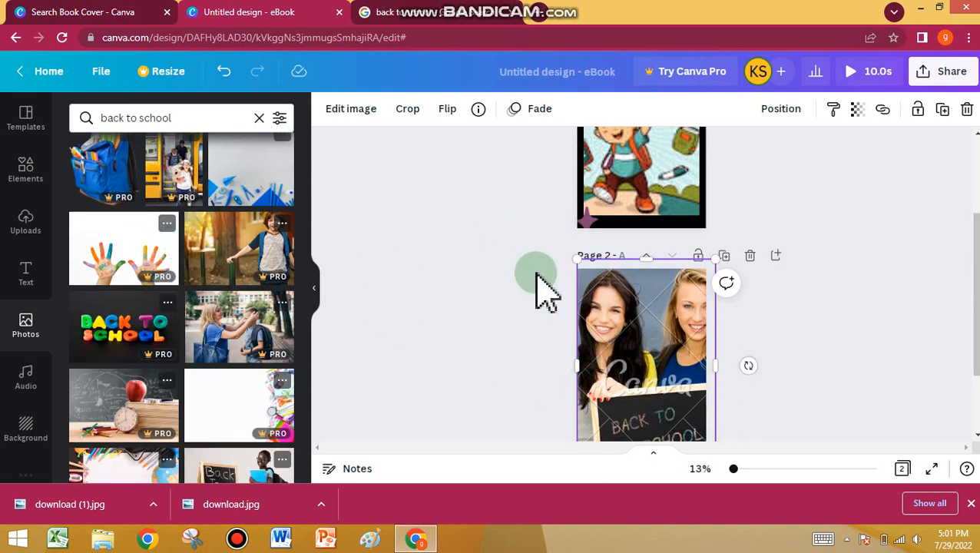
scroll(537, 288, "down", 2)
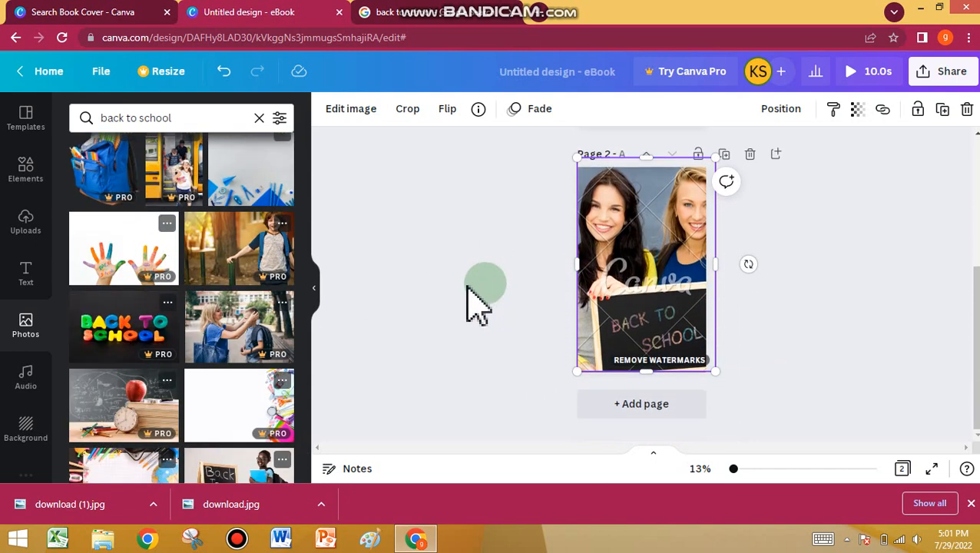
left_click(638, 414)
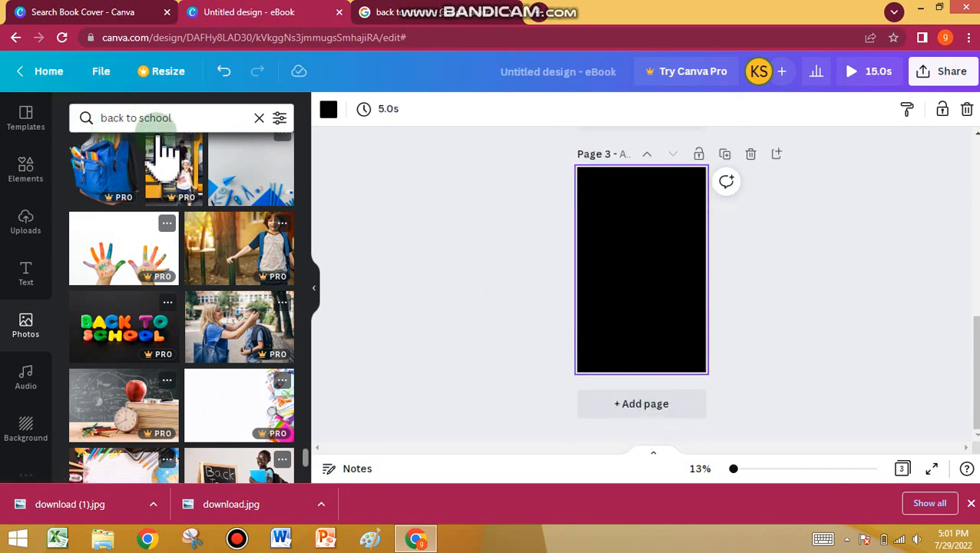
left_click(330, 115)
scroll(198, 326, "down", 2)
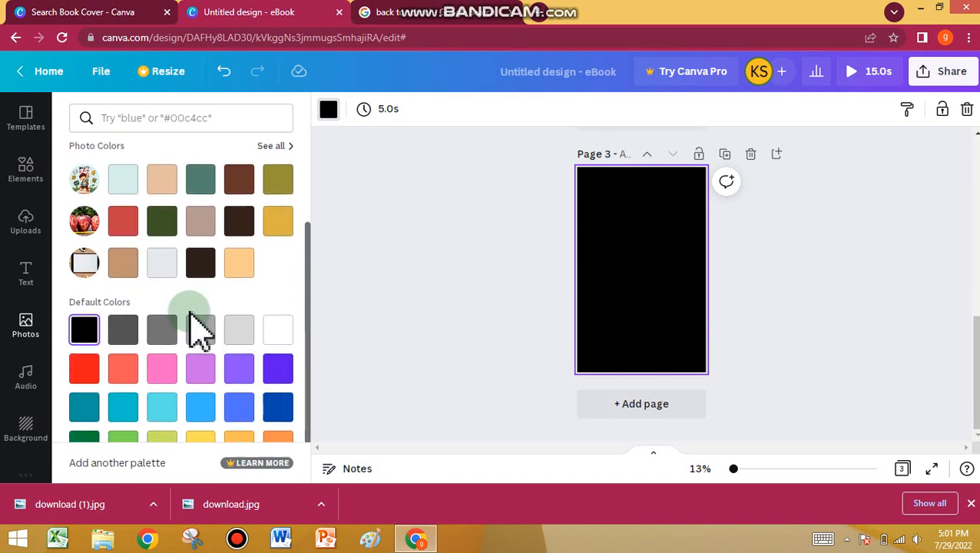
left_click(274, 332)
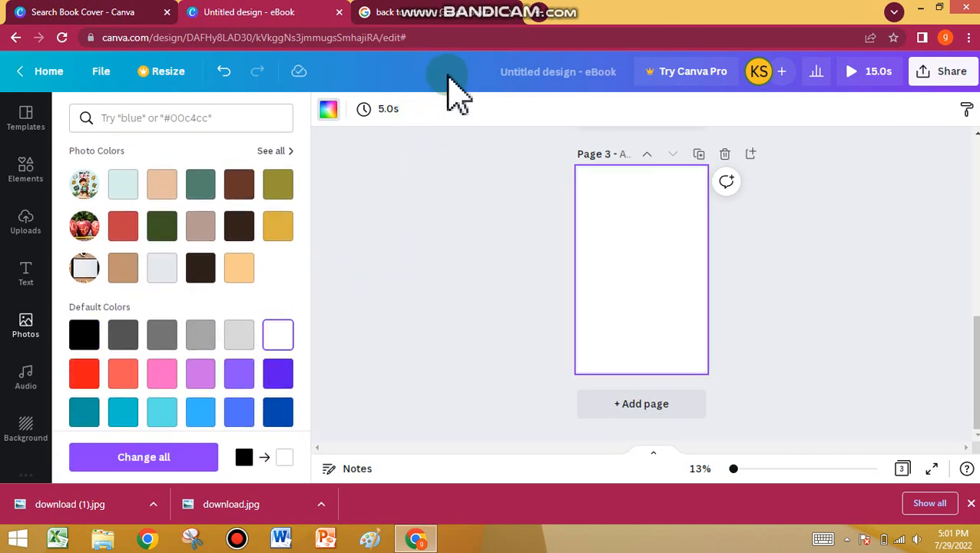
left_click(547, 17)
left_click(394, 37)
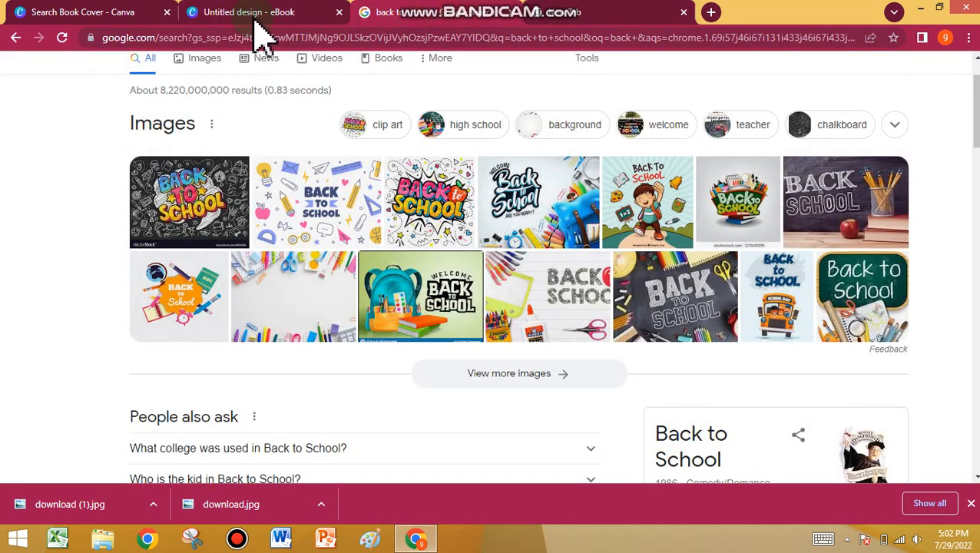
left_click(246, 14)
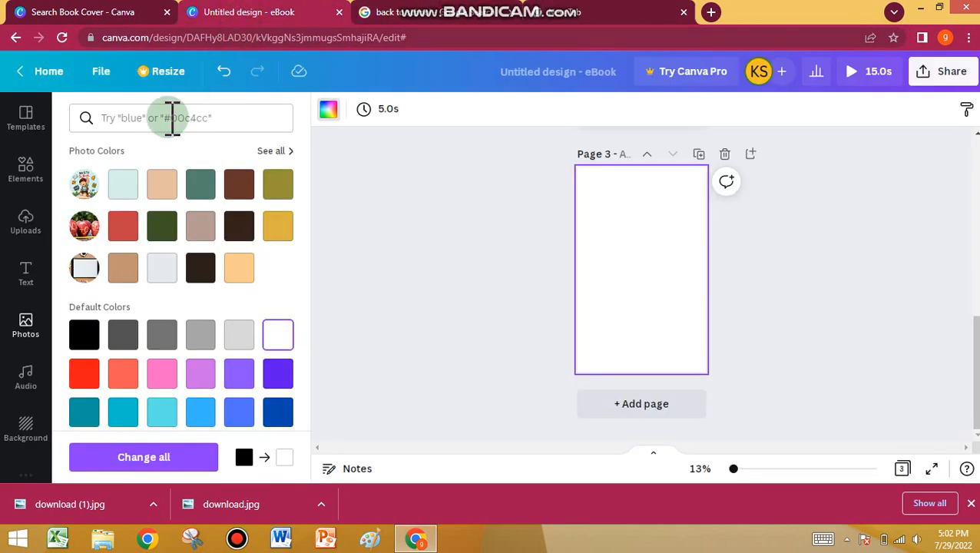
Search the stock photos for "love ouple"
left_click(26, 329)
left_click(113, 120)
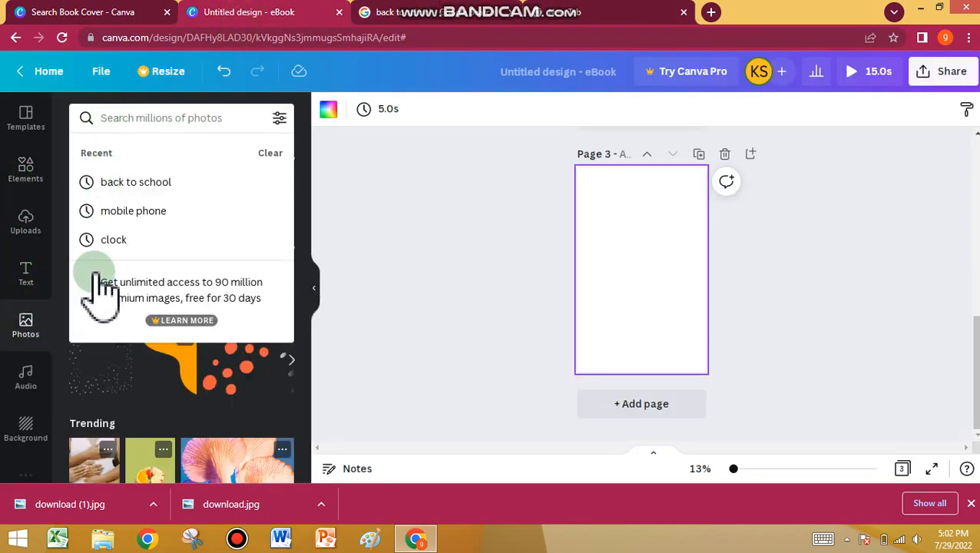
type("love ouple")
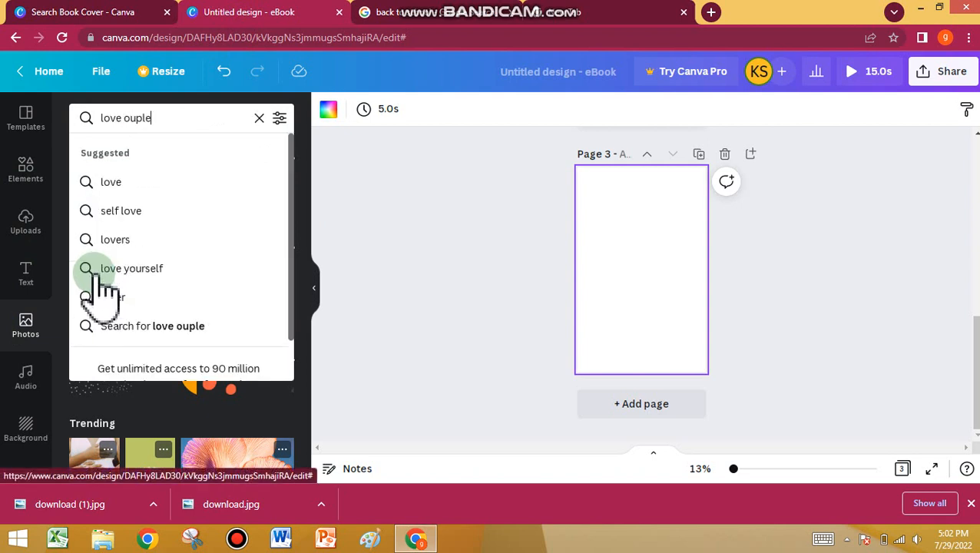
key("Return")
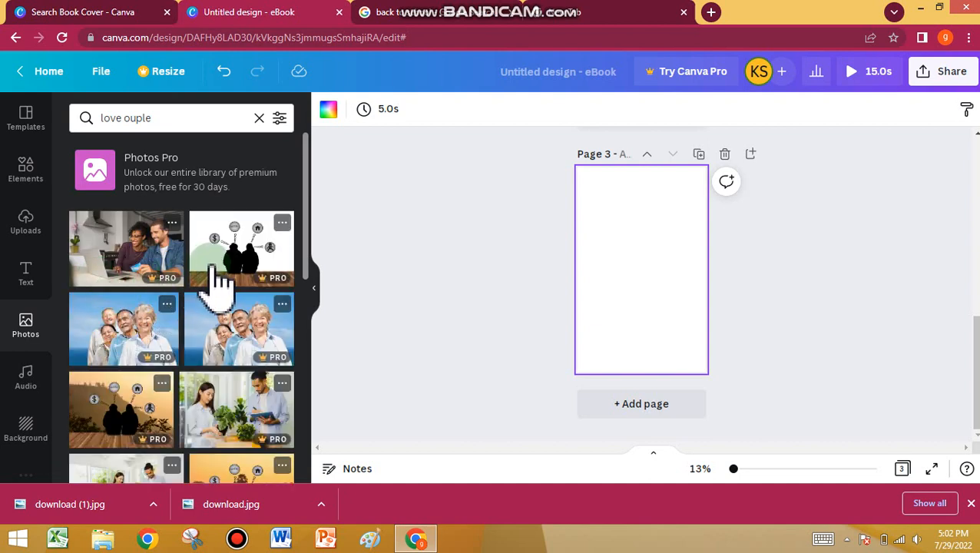
Add the photo of the bride and groom with a suitcase in autumn woods to page 3 and enlarge it to fill the lower three quarters
scroll(218, 281, "down", 8)
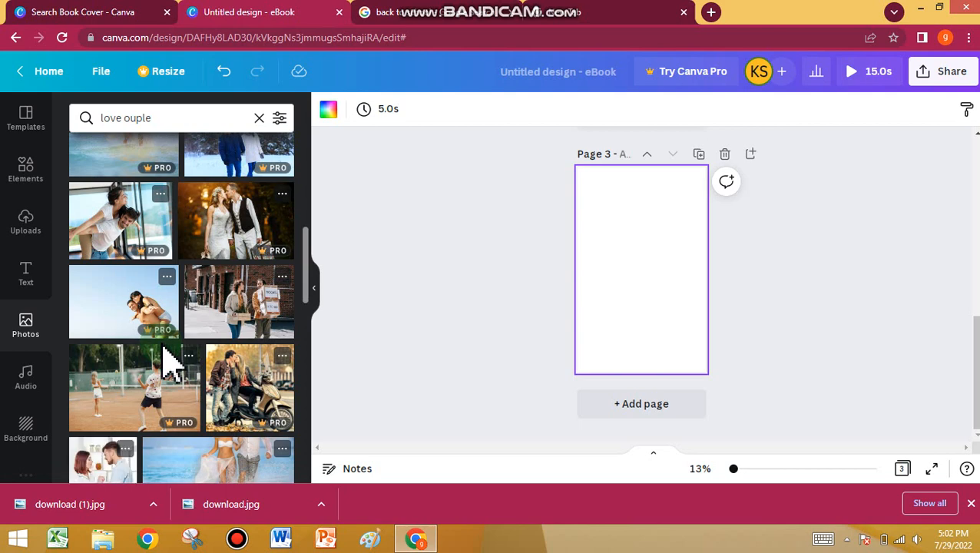
scroll(173, 353, "down", 5)
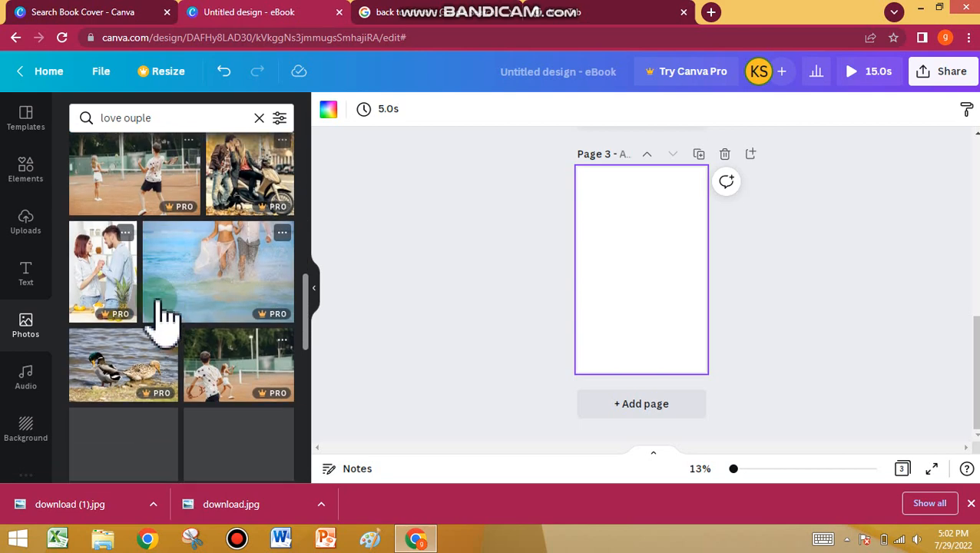
scroll(170, 296, "down", 5)
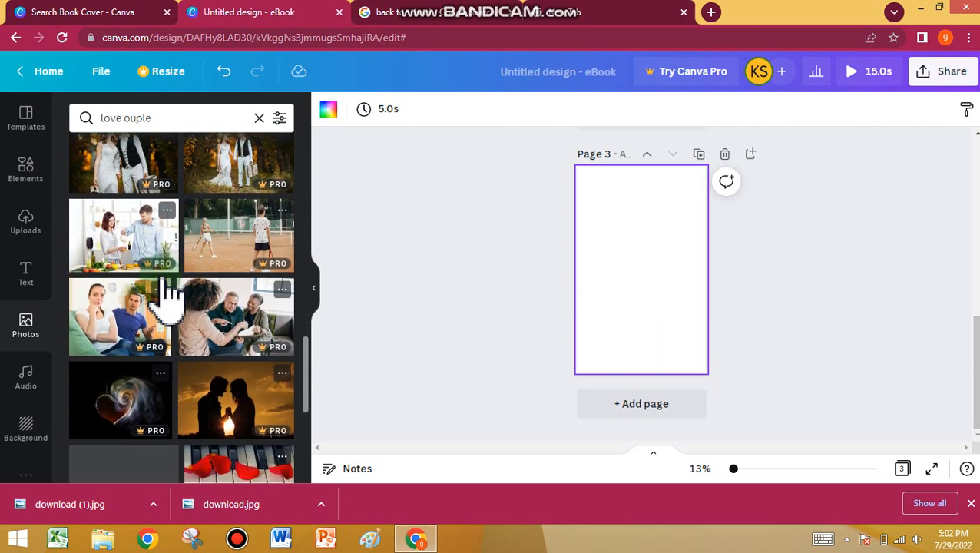
scroll(171, 296, "down", 5)
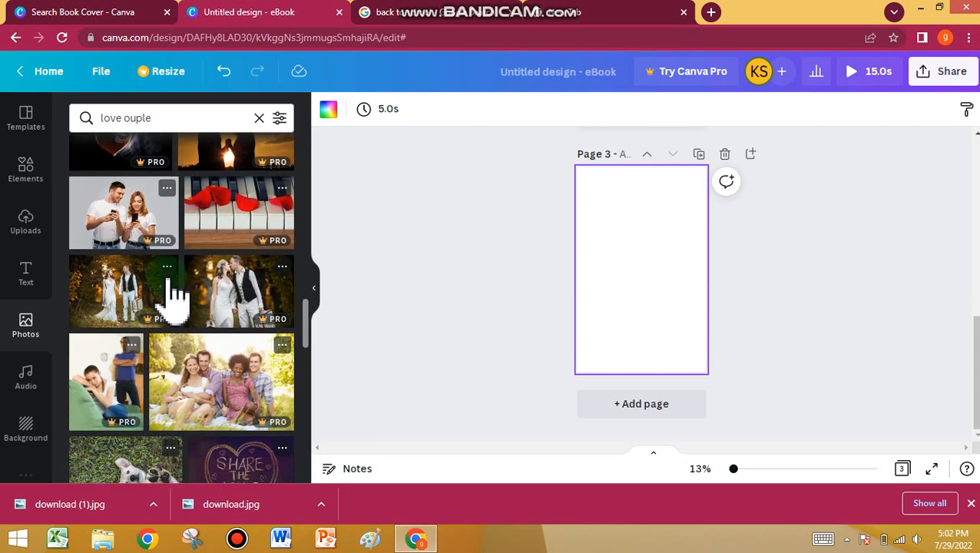
scroll(173, 296, "down", 5)
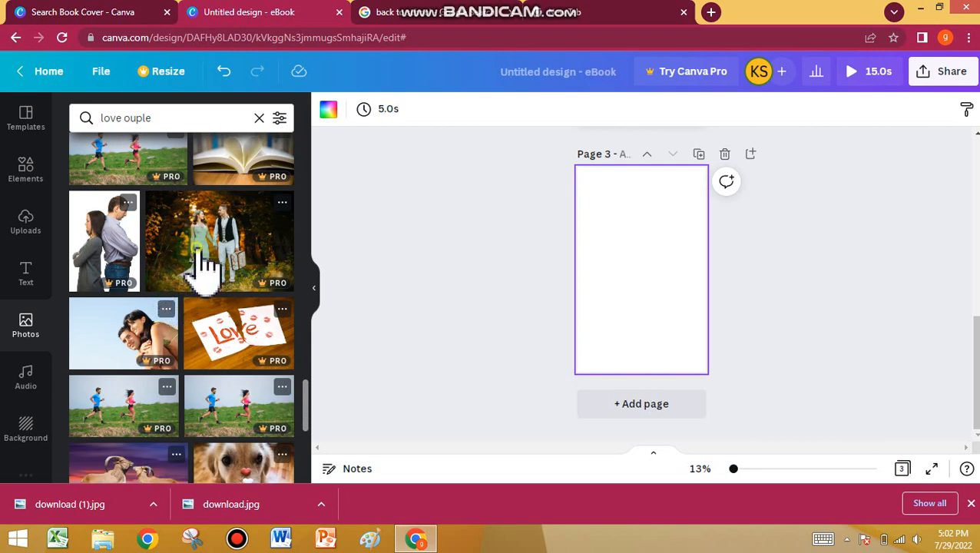
left_click(194, 265)
left_click_drag(622, 260, 613, 243)
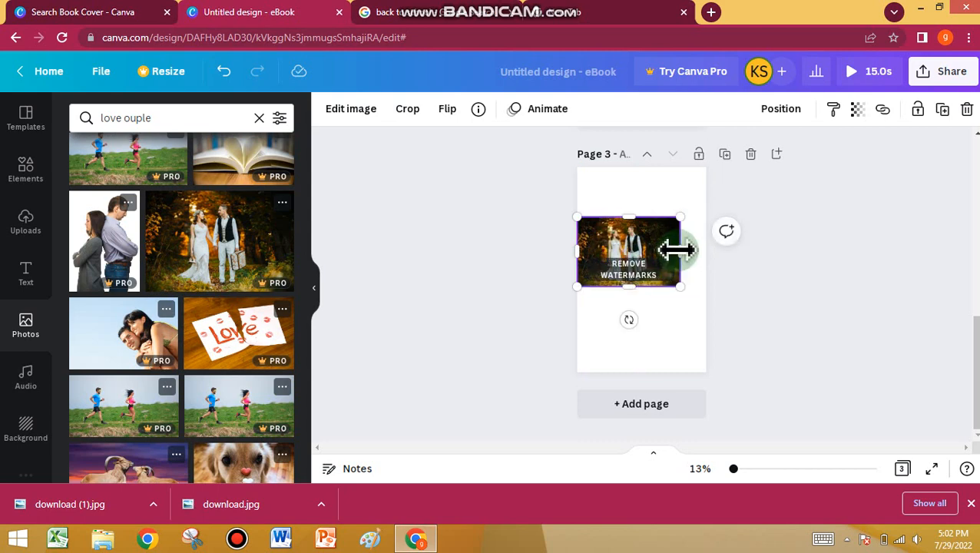
left_click_drag(681, 247, 711, 251)
left_click_drag(644, 288, 646, 382)
left_click(784, 294)
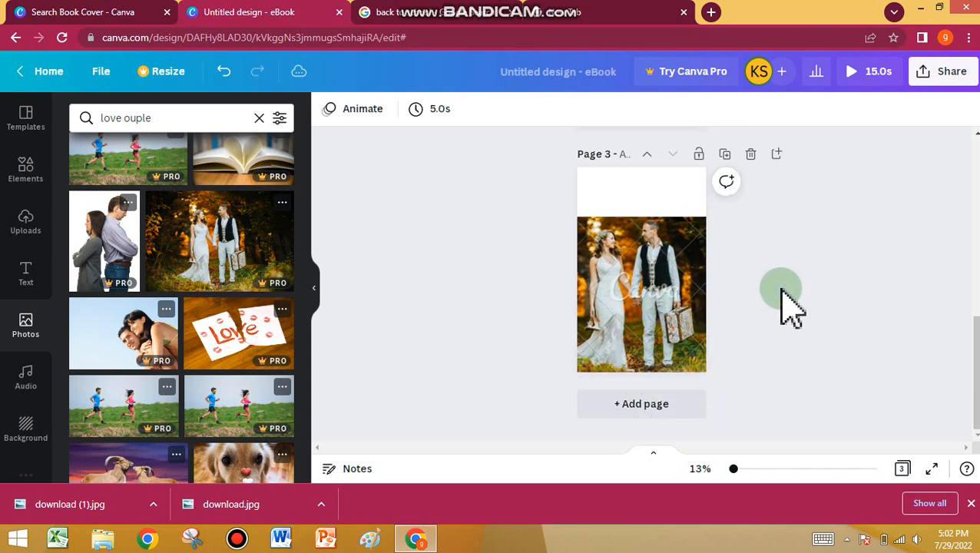
Add the heading "A day with you" to page 3 and place it in the white strip above the couple photo
left_click(650, 199)
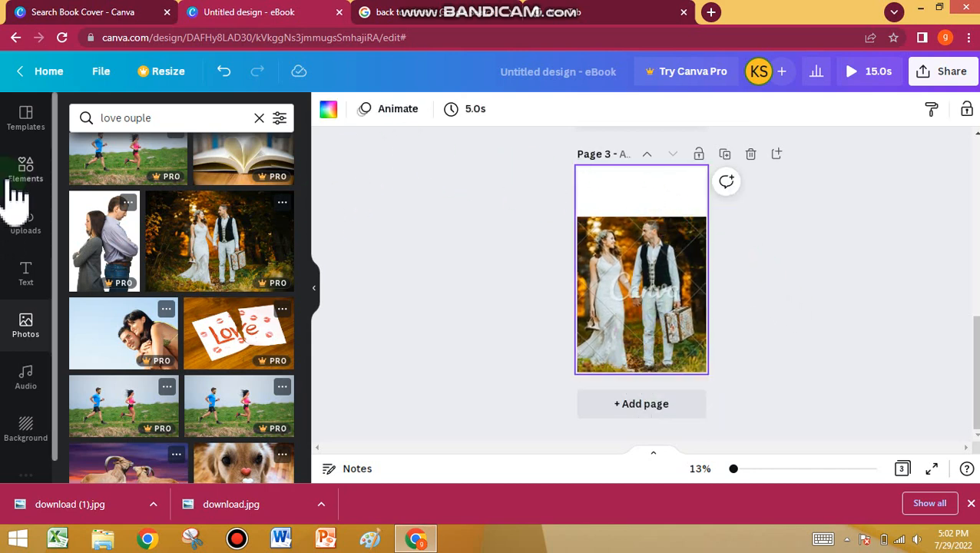
left_click(35, 235)
left_click(32, 277)
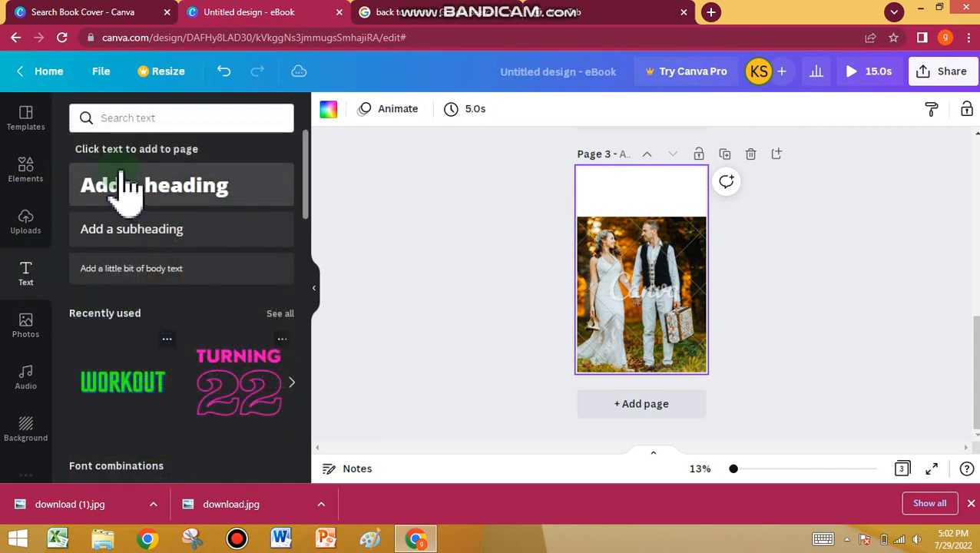
left_click(133, 190)
double_click(628, 278)
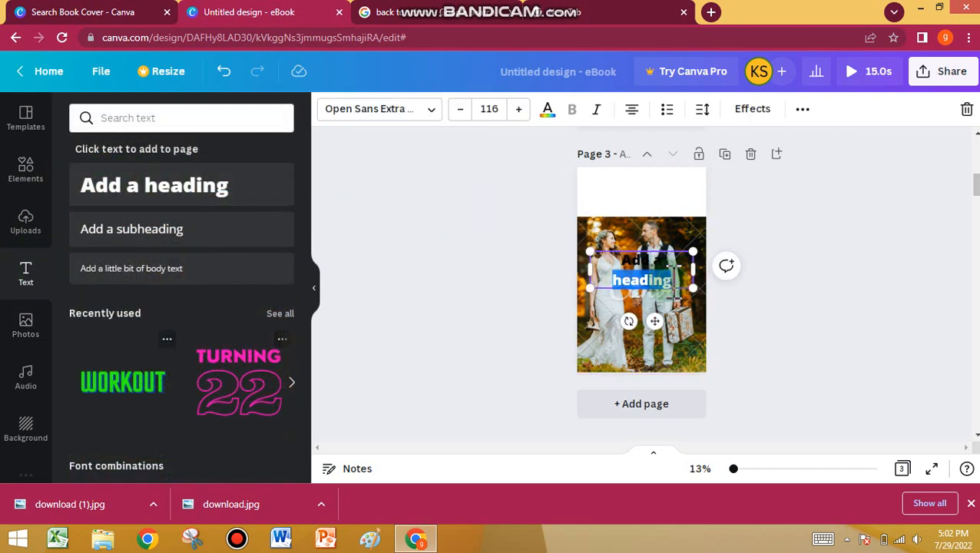
key("BackSpace")
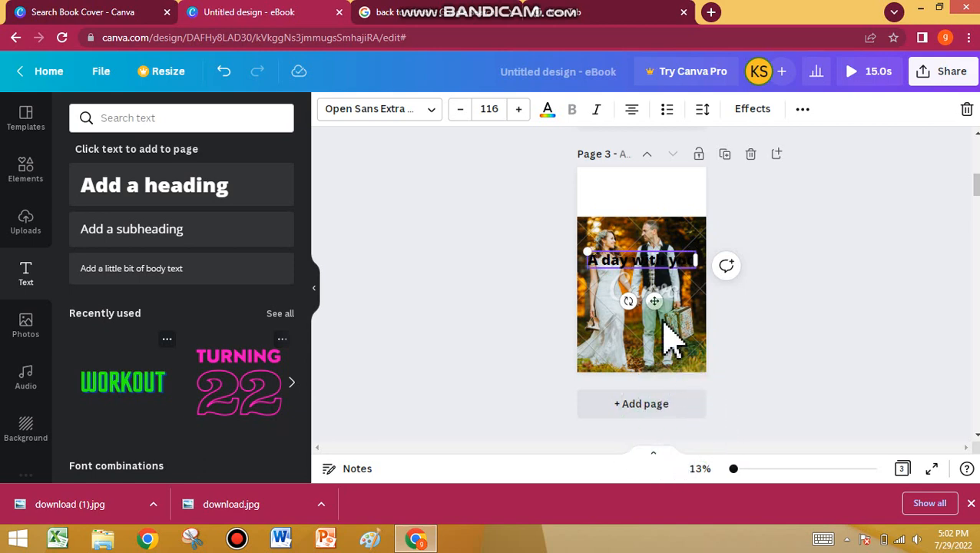
left_click_drag(653, 300, 645, 236)
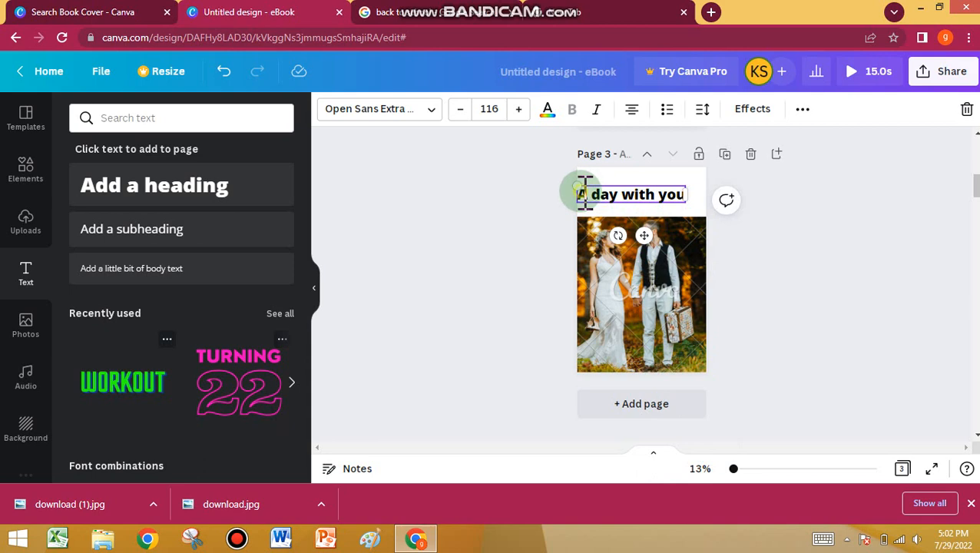
Make the entire "A day with you" heading italic and colour it yellow
key("shift+Left")
key("shift+Left")
key("shift+Left")
key("shift+Right")
key("shift+Right")
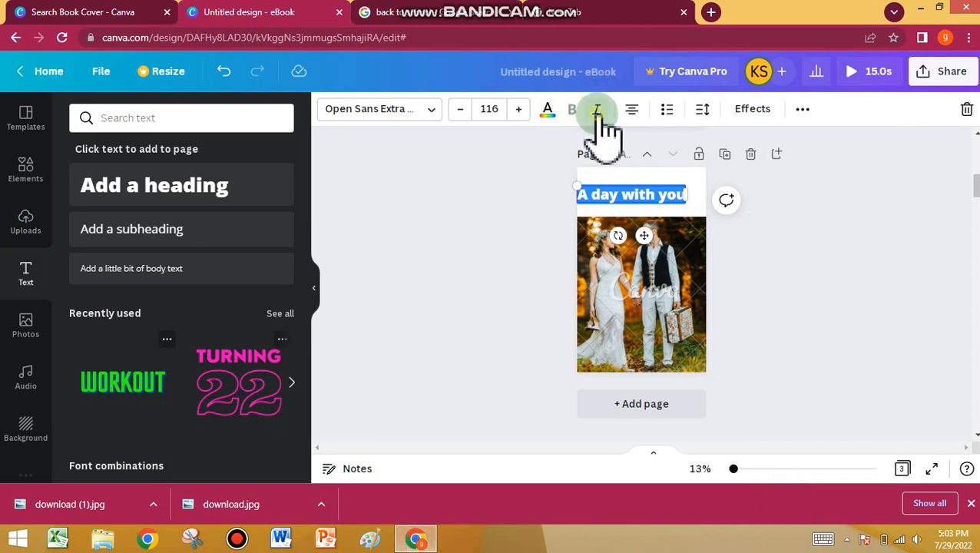
left_click(548, 115)
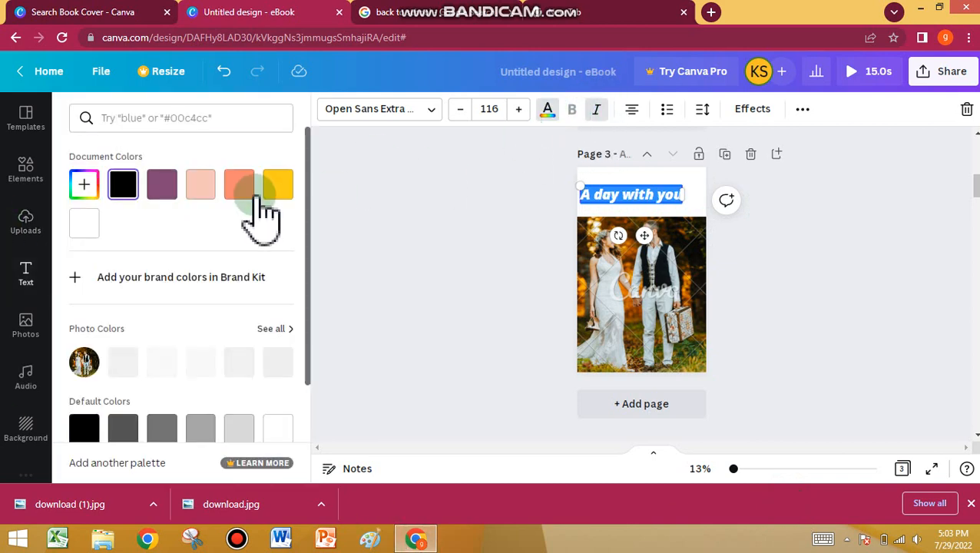
left_click(507, 180)
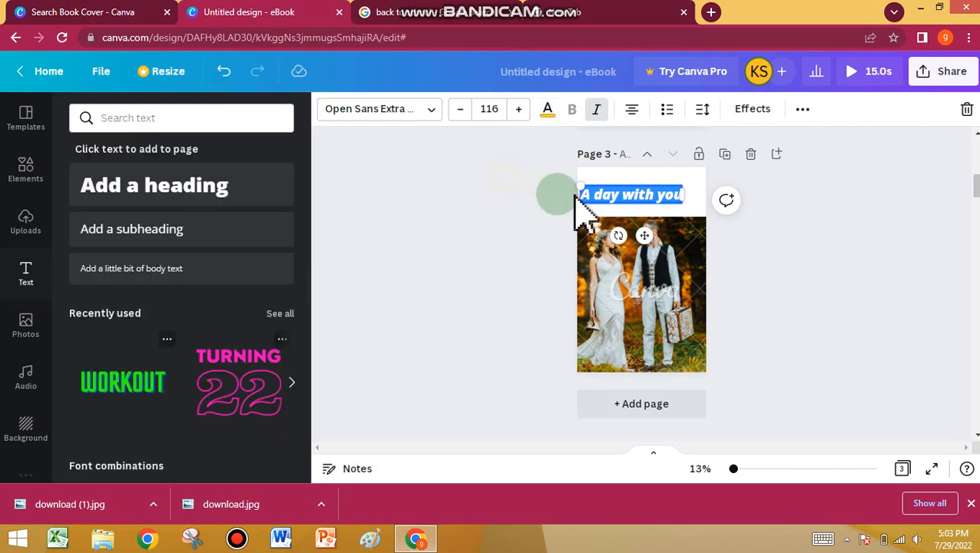
Increase the heading's font size to 142 and widen its text box so the title fits on one line
left_click(521, 110)
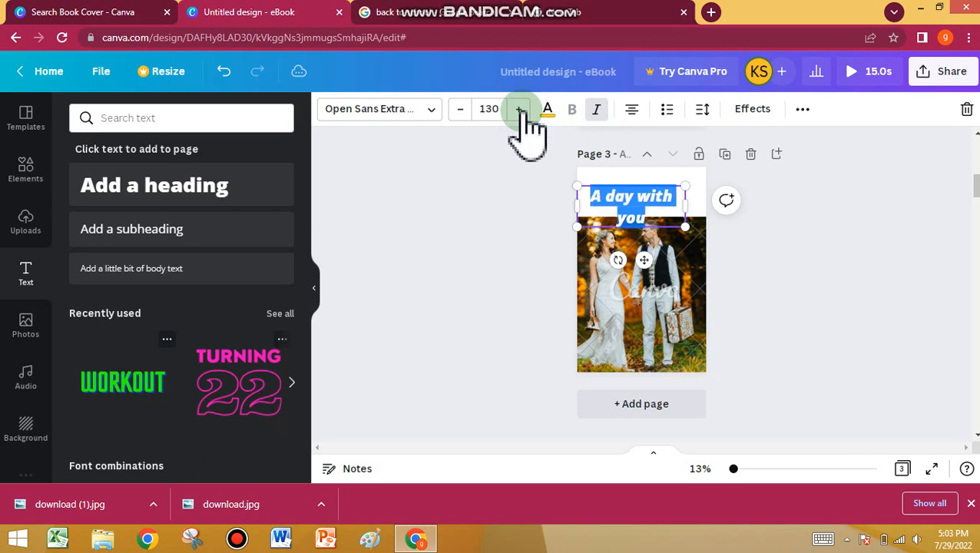
left_click(521, 110)
left_click(521, 110)
left_click(722, 251)
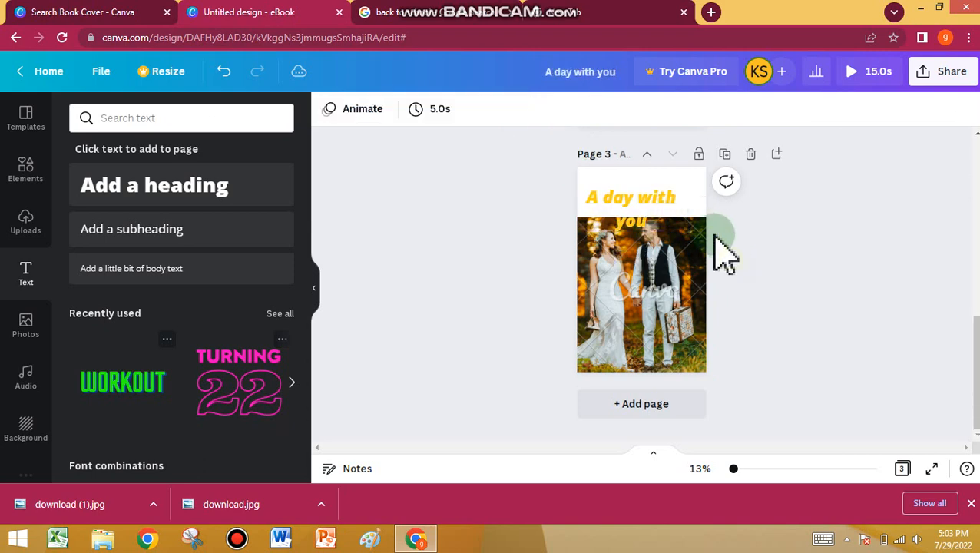
left_click(670, 215)
left_click_drag(685, 201, 657, 183)
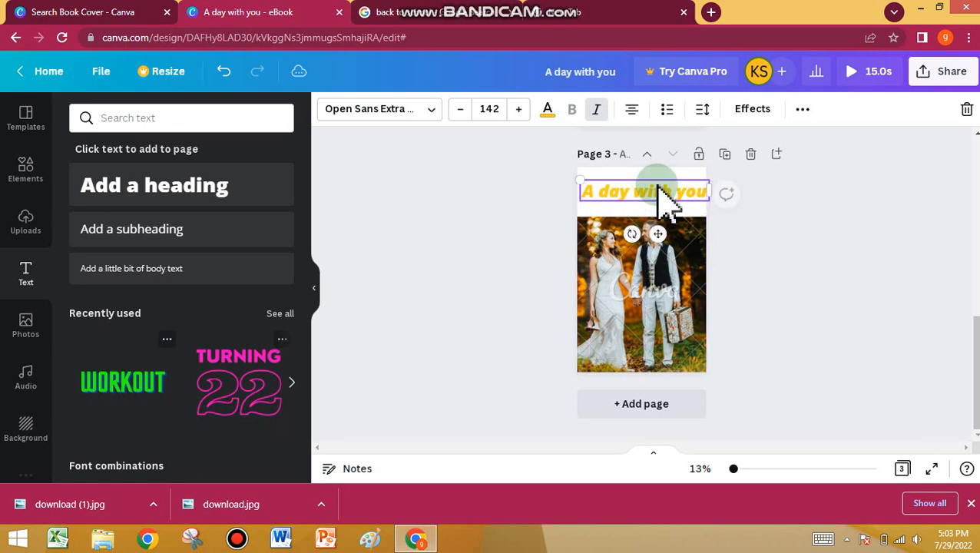
Extend the couple photo upward to just beneath the heading on page 3
left_click_drag(659, 266, 659, 257)
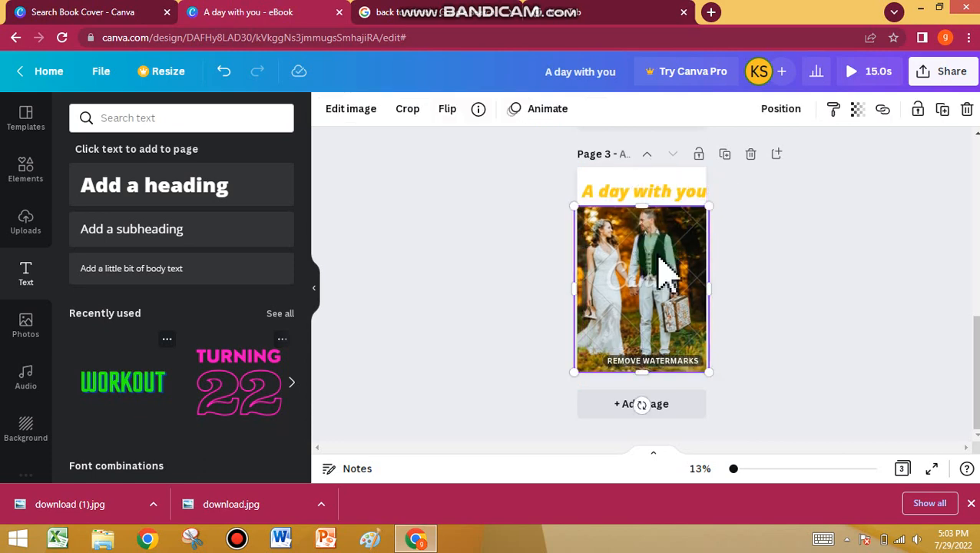
left_click(643, 195)
left_click(742, 246)
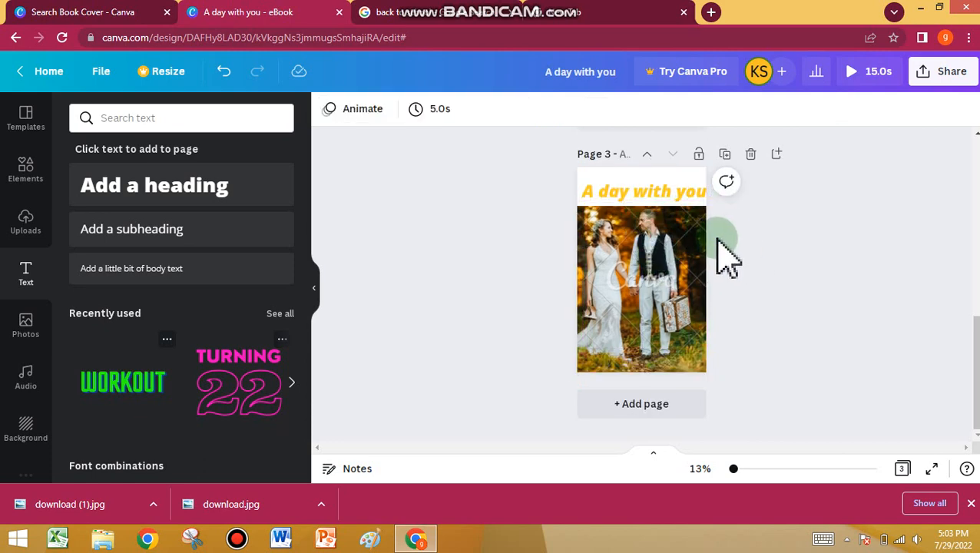
scroll(703, 265, "up", 5)
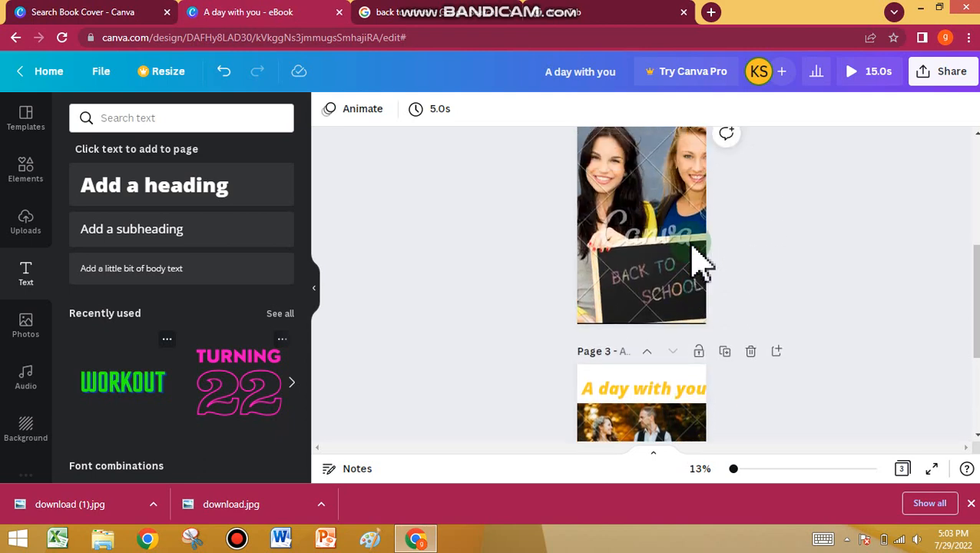
scroll(703, 261, "up", 2)
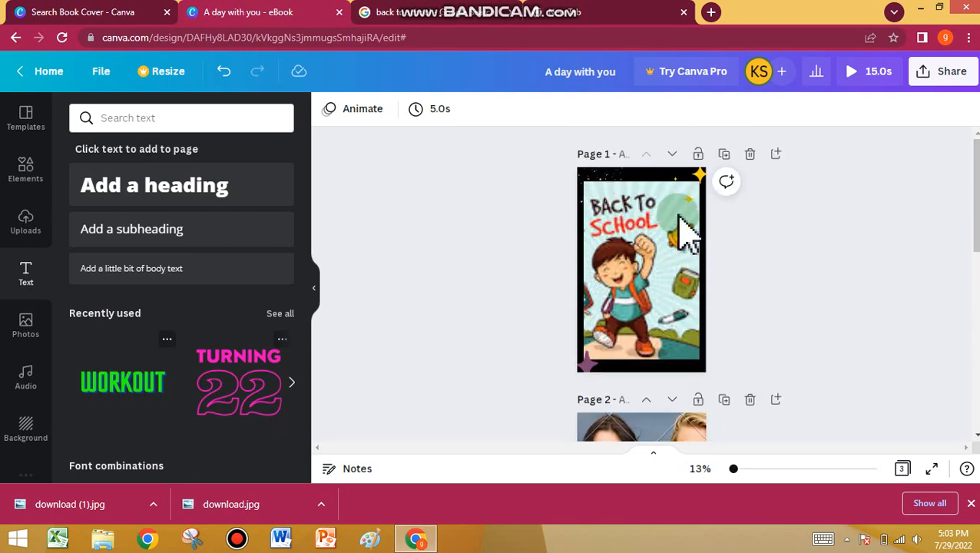
scroll(685, 231, "down", 5)
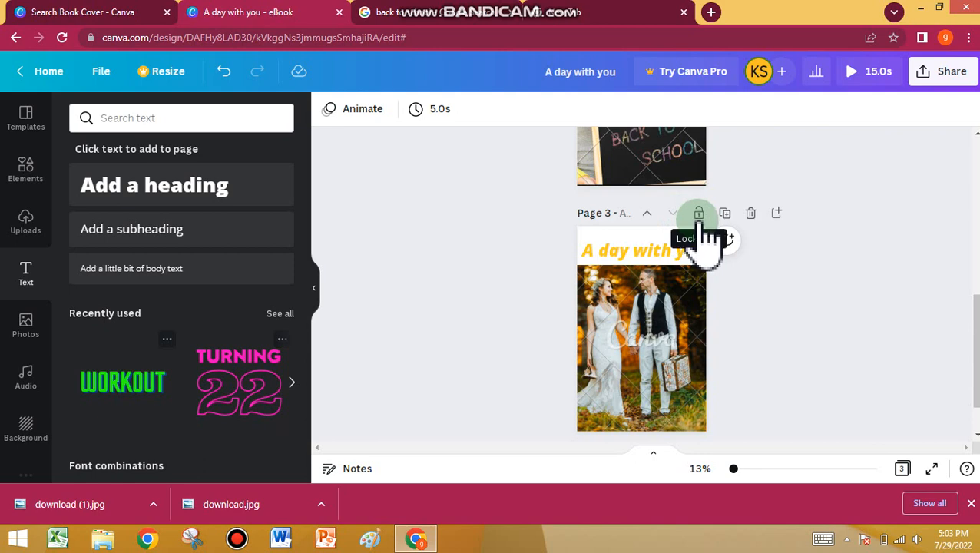